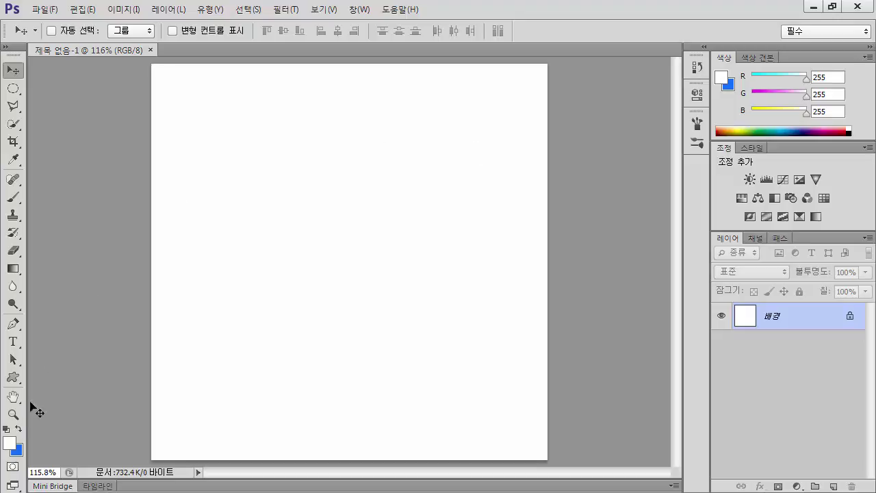
# Step: Set the foreground colour to the dark purple 3c0793
pyautogui.click(9, 444)
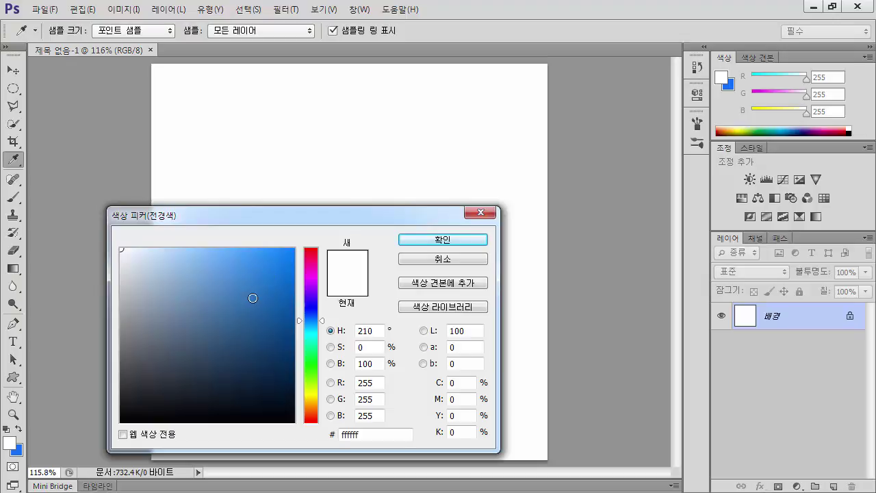
pyautogui.moveTo(299, 322); pyautogui.dragTo(299, 307)
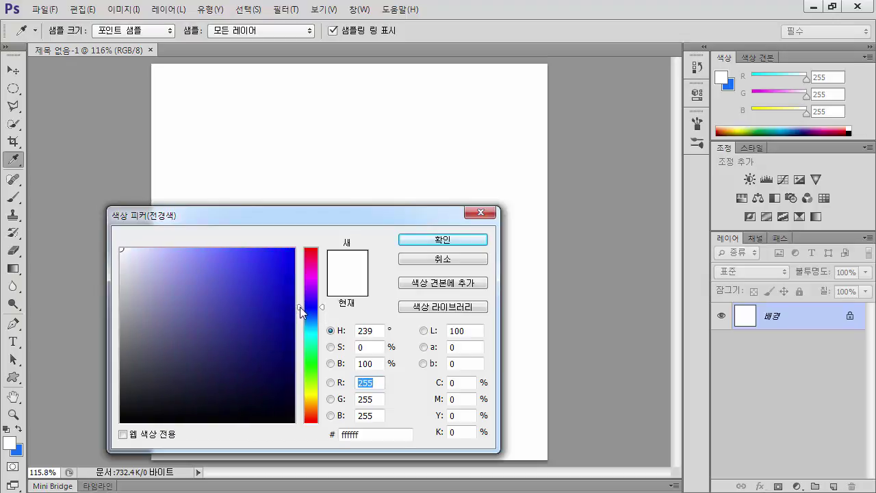
pyautogui.click(264, 281)
pyautogui.click(244, 265)
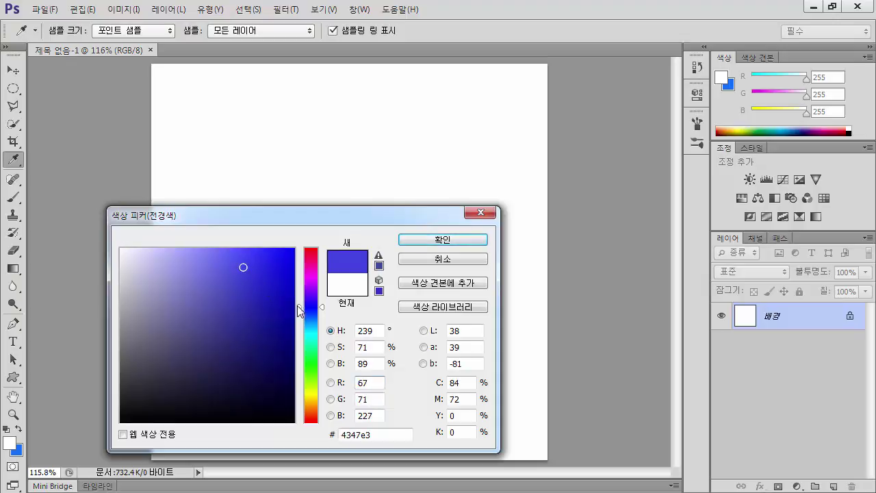
pyautogui.moveTo(299, 307)
pyautogui.mouseDown()
pyautogui.moveTo(303, 297)
pyautogui.moveTo(275, 304)
pyautogui.moveTo(286, 321)
pyautogui.mouseUp()
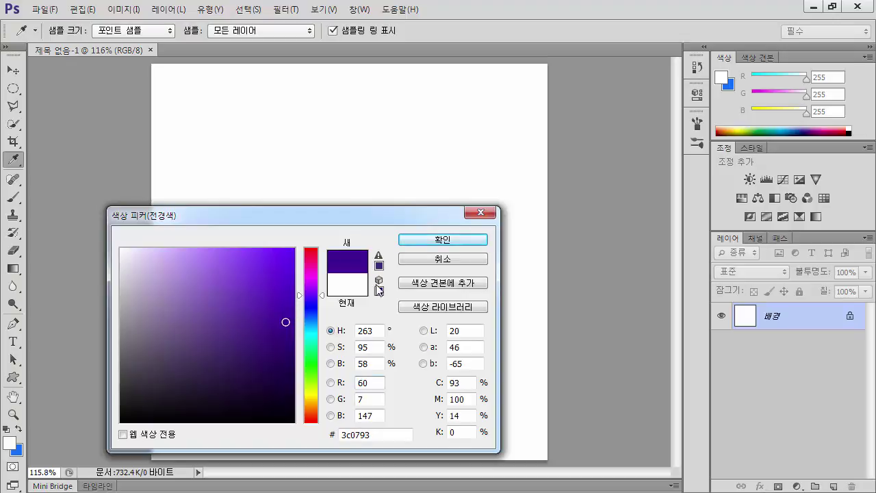
pyautogui.click(471, 243)
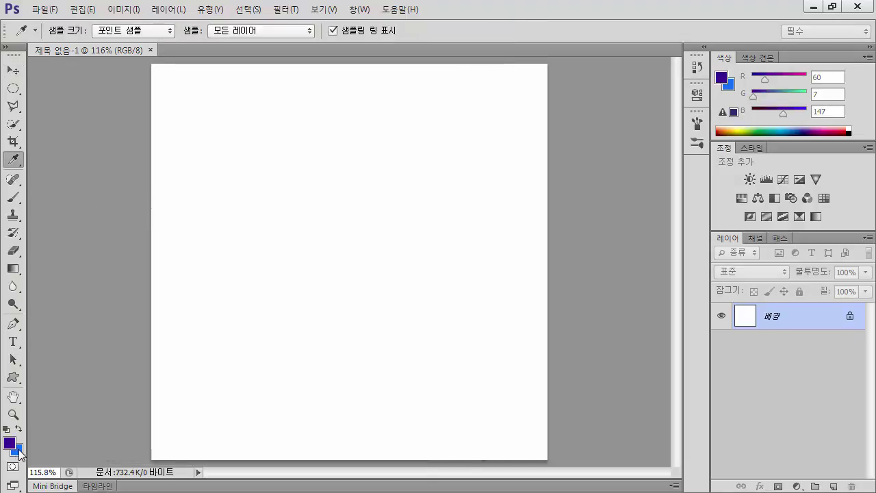
# Step: Set the background colour to black (000000)
pyautogui.click(16, 450)
pyautogui.moveTo(145, 407)
pyautogui.mouseDown()
pyautogui.moveTo(105, 429)
pyautogui.moveTo(295, 476)
pyautogui.moveTo(188, 475)
pyautogui.moveTo(77, 446)
pyautogui.mouseUp()
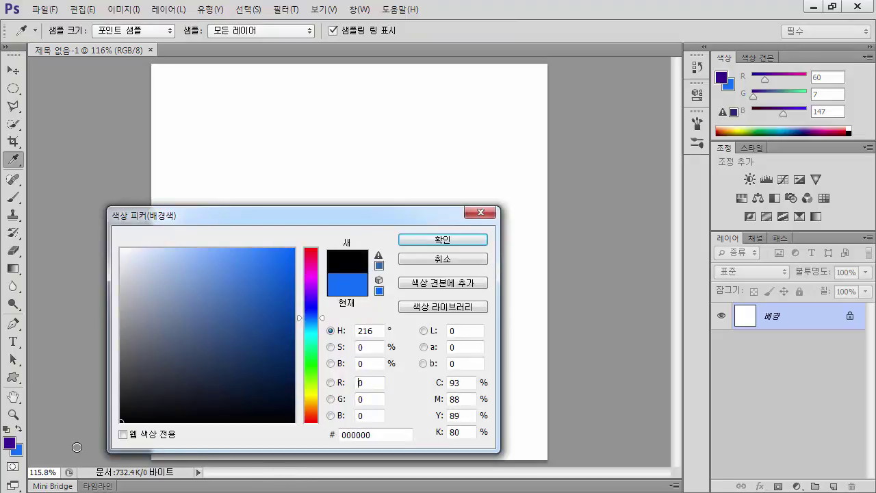
pyautogui.click(459, 241)
pyautogui.press('v')
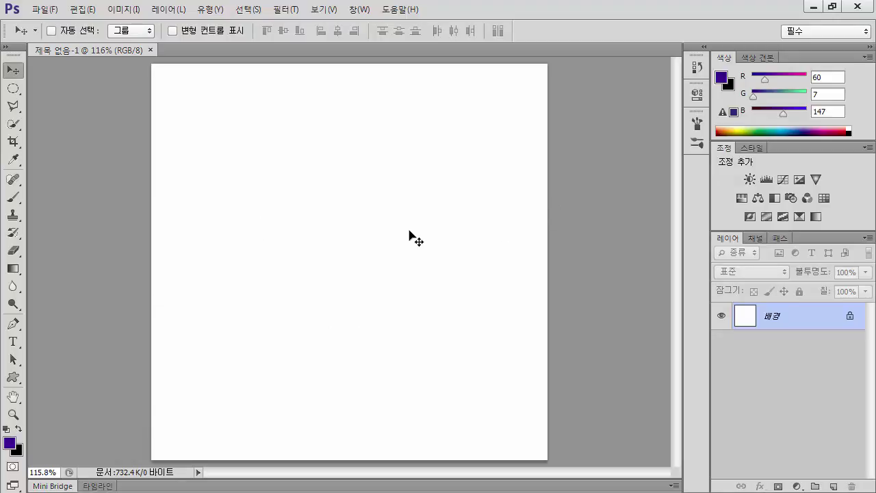
# Step: Fill the background layer with a radial foreground-to-background gradient running from near the canvas centre towards its lower-right corner
pyautogui.press('g')
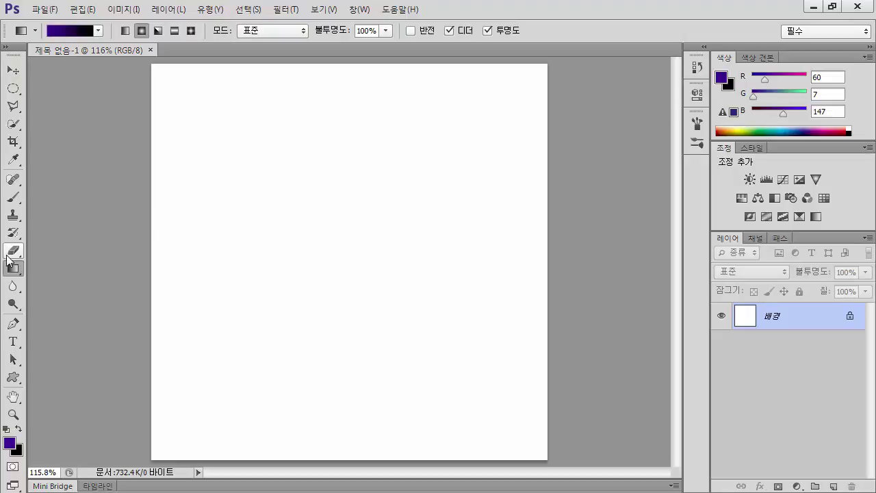
pyautogui.click(99, 30)
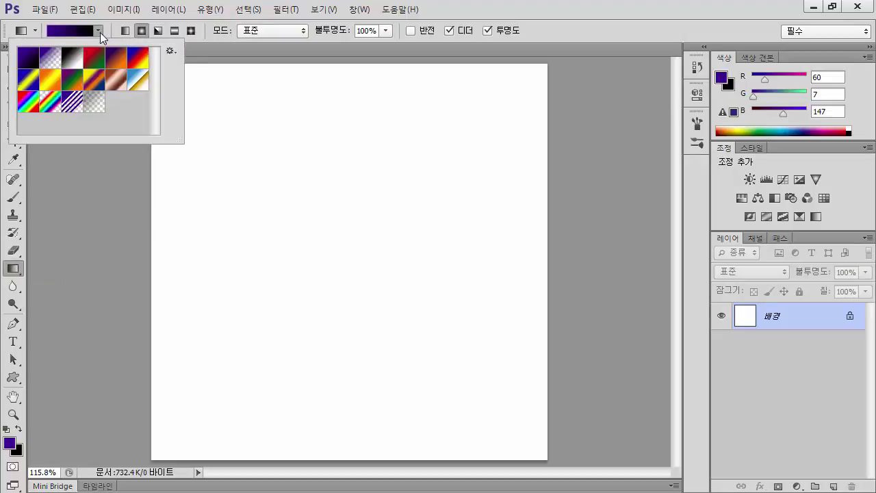
pyautogui.doubleClick(28, 64)
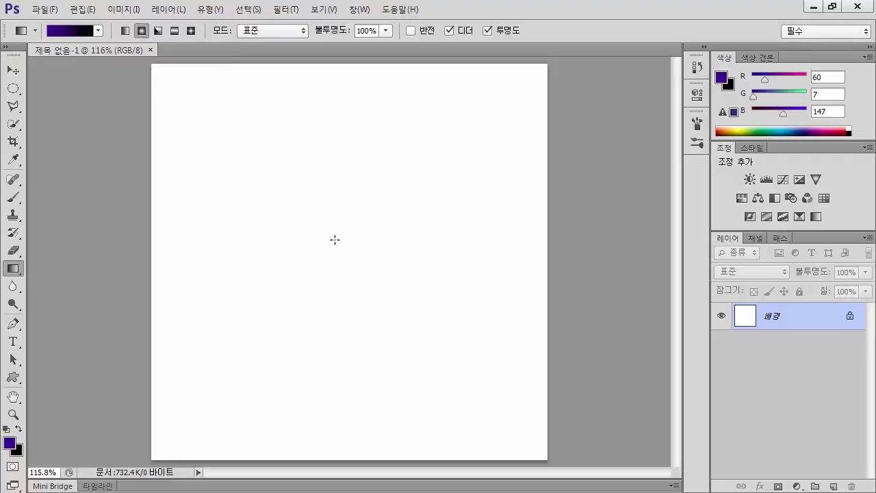
pyautogui.moveTo(334, 240); pyautogui.dragTo(519, 430)
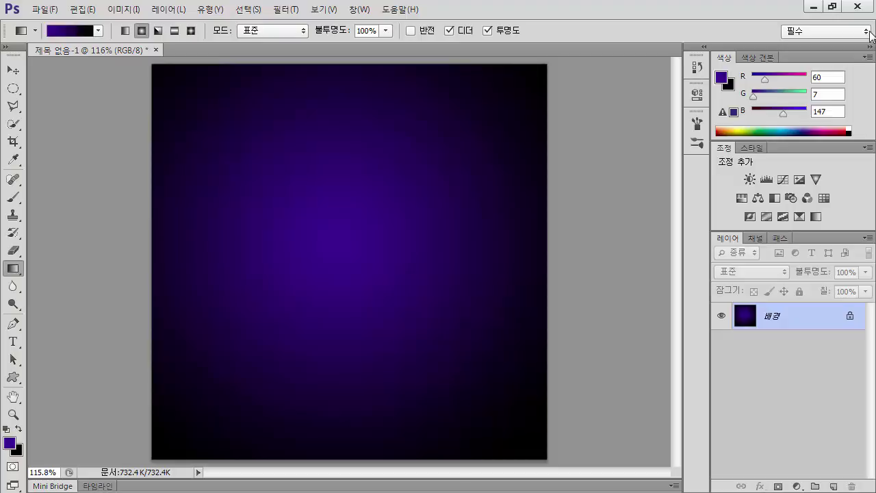
# Step: Add a new layer and fill it with white after restoring the default black and white colours
pyautogui.click(834, 487)
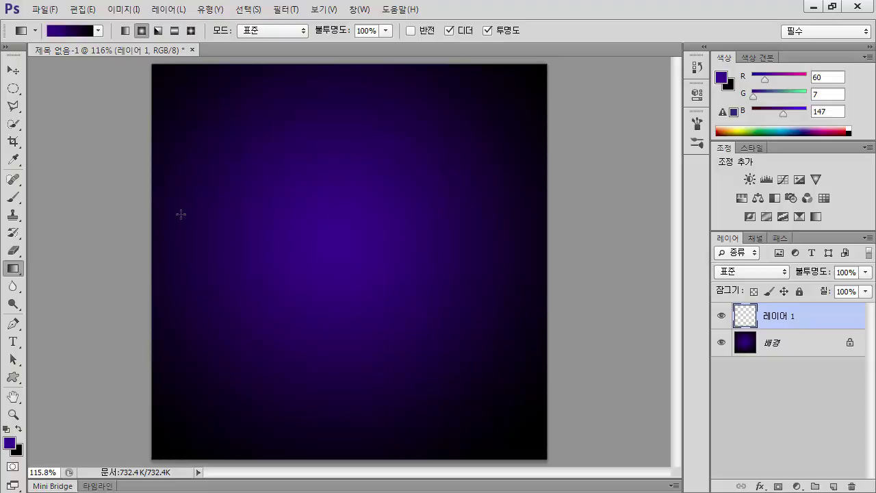
pyautogui.press('d')
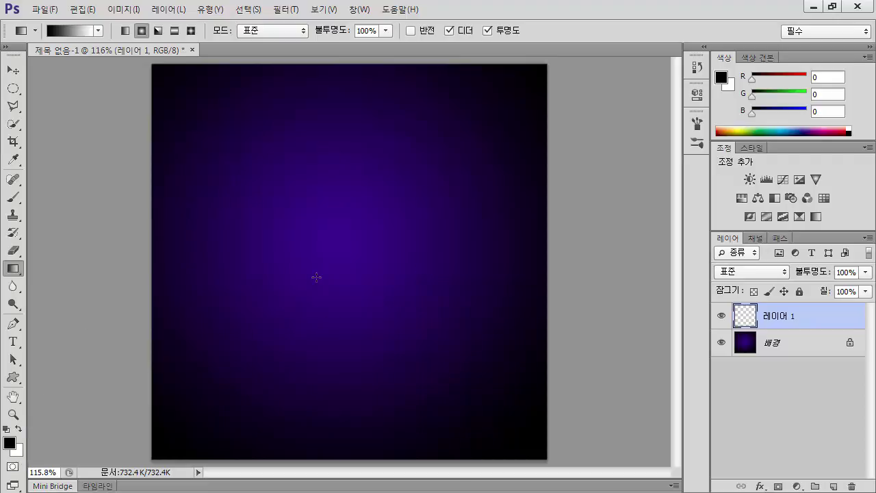
pyautogui.hotkey('ctrl', 'BackSpace')
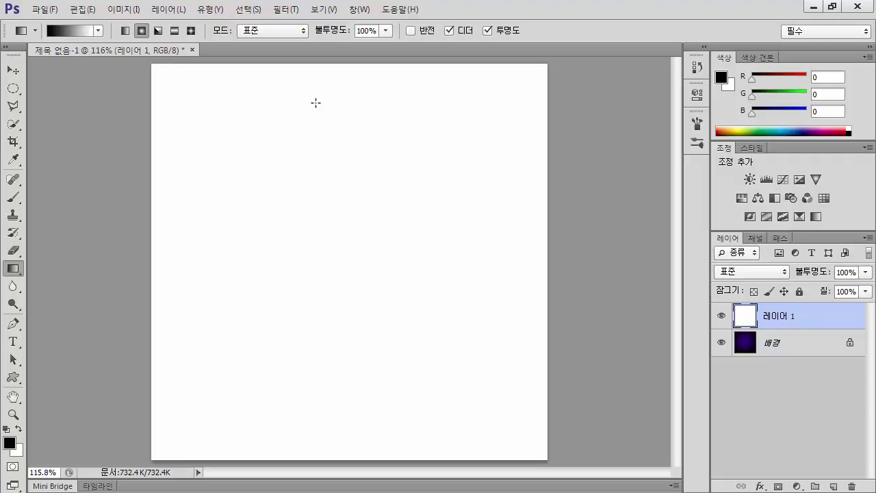
# Step: Render the Clouds filter (구름 효과 1) on the new layer and set its blend mode to Multiply (곱하기)
pyautogui.click(291, 10)
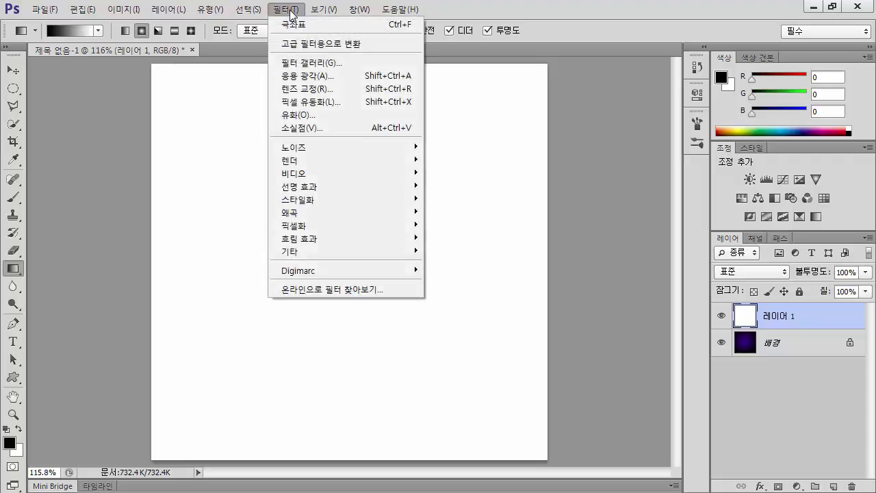
pyautogui.moveTo(325, 163)
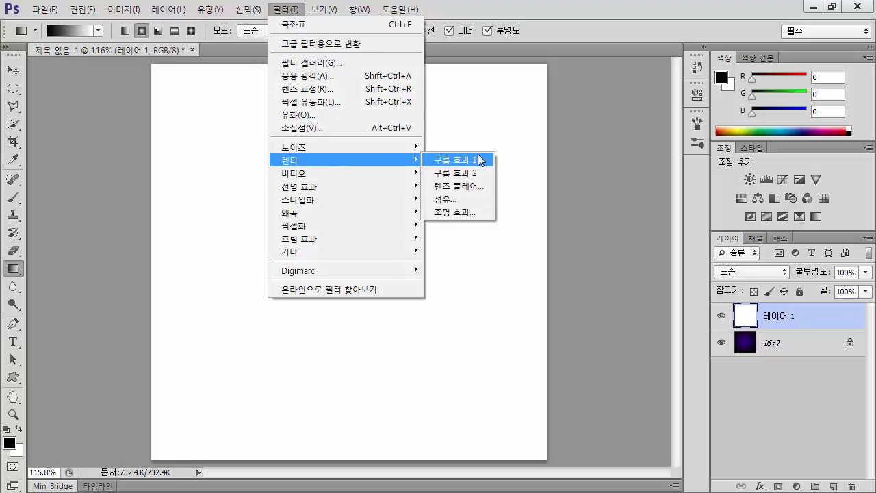
pyautogui.click(479, 160)
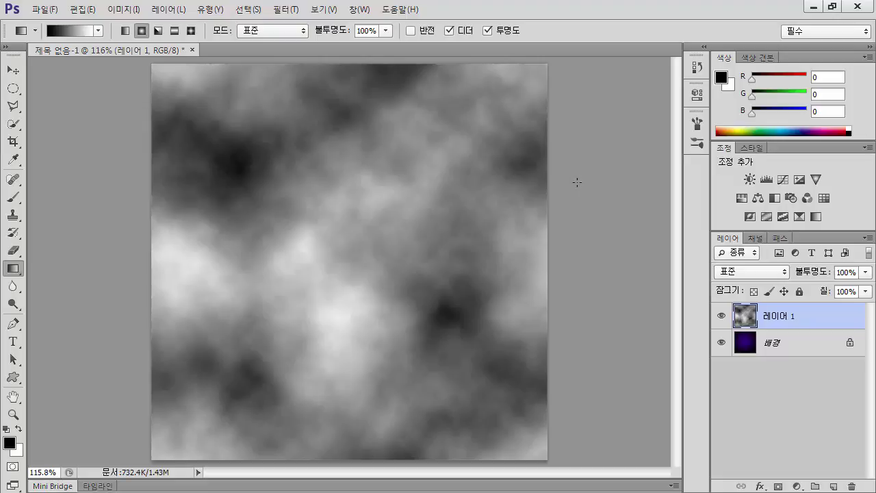
pyautogui.click(767, 271)
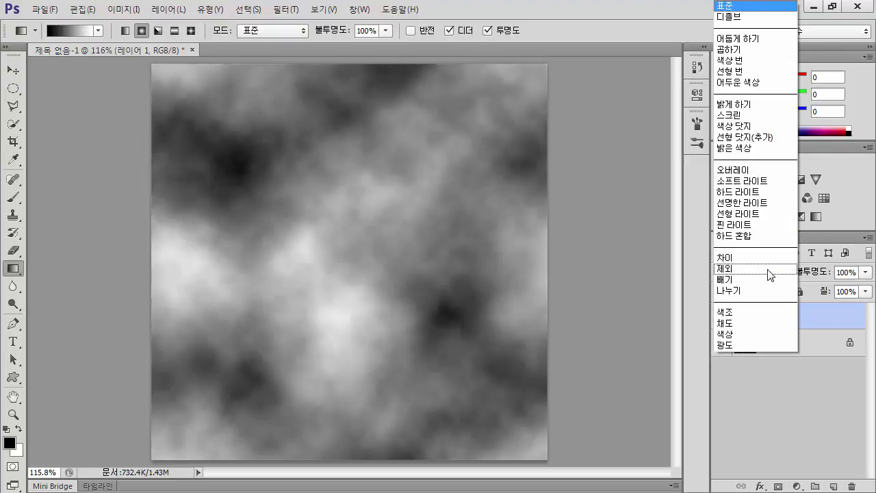
pyautogui.click(778, 51)
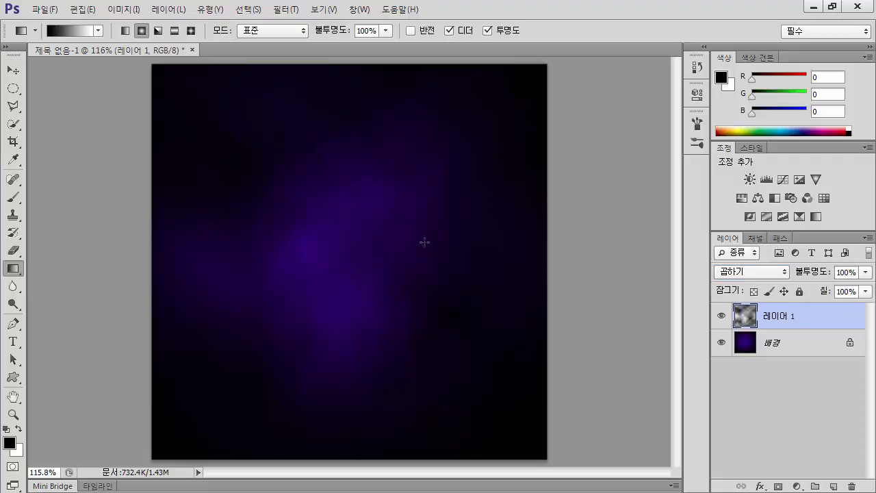
# Step: Set up the Ellipse tool to draw shapes (모양) with no fill and a white stroke
pyautogui.click(12, 376)
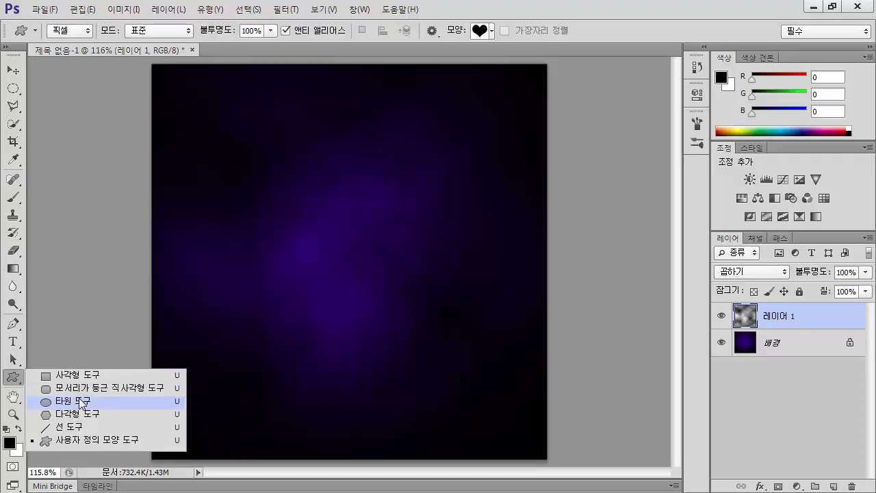
pyautogui.click(79, 401)
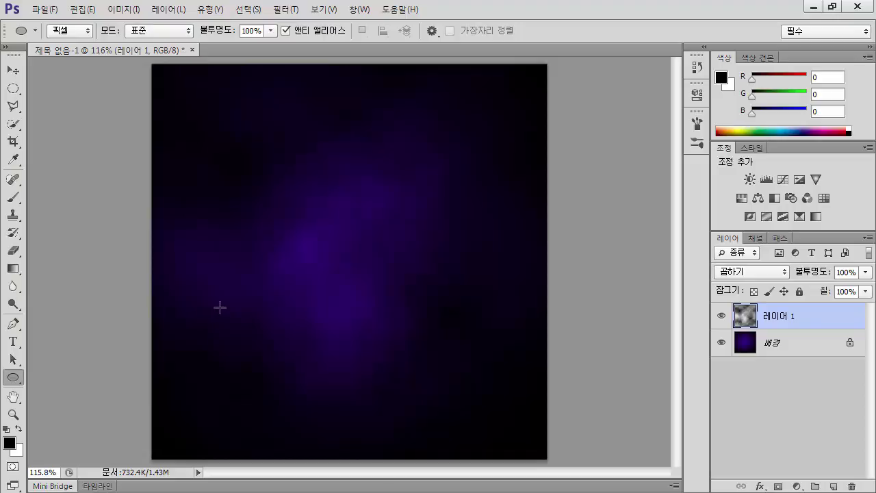
pyautogui.click(86, 33)
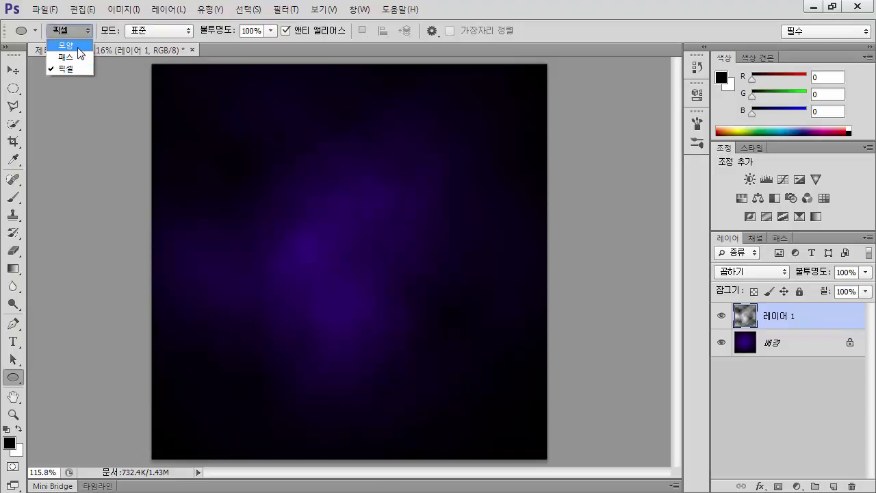
pyautogui.click(68, 45)
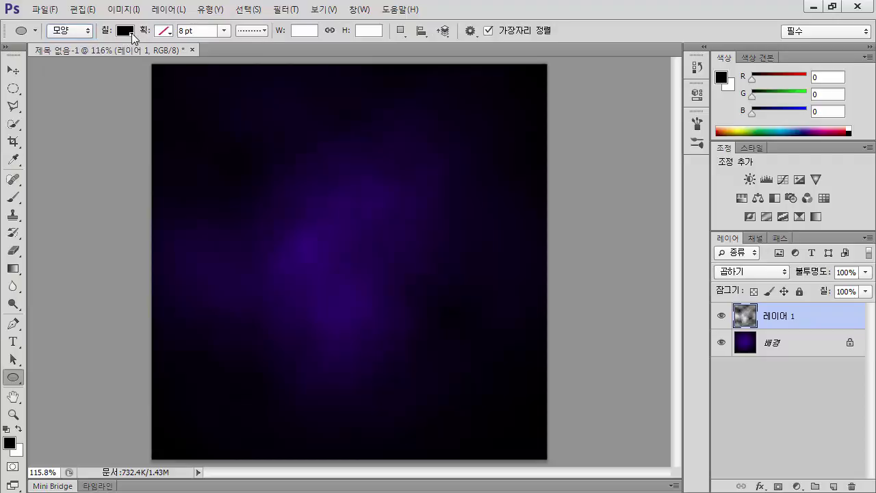
pyautogui.click(130, 33)
pyautogui.click(70, 60)
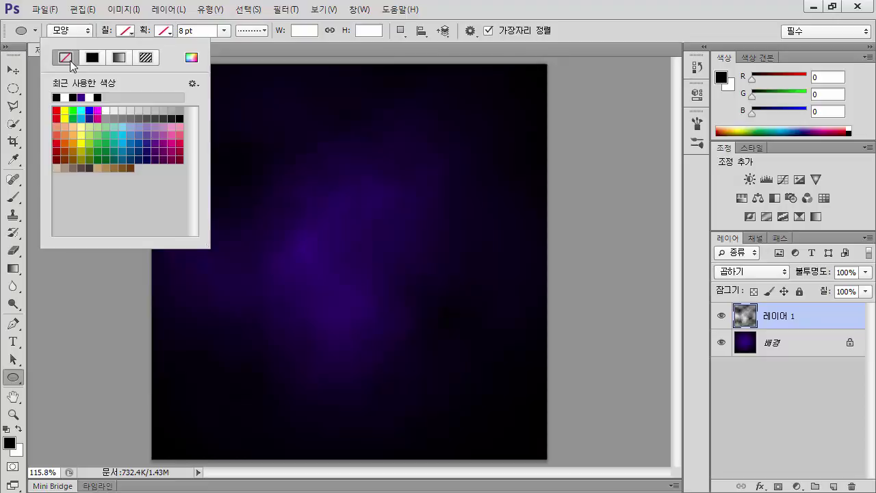
pyautogui.click(168, 31)
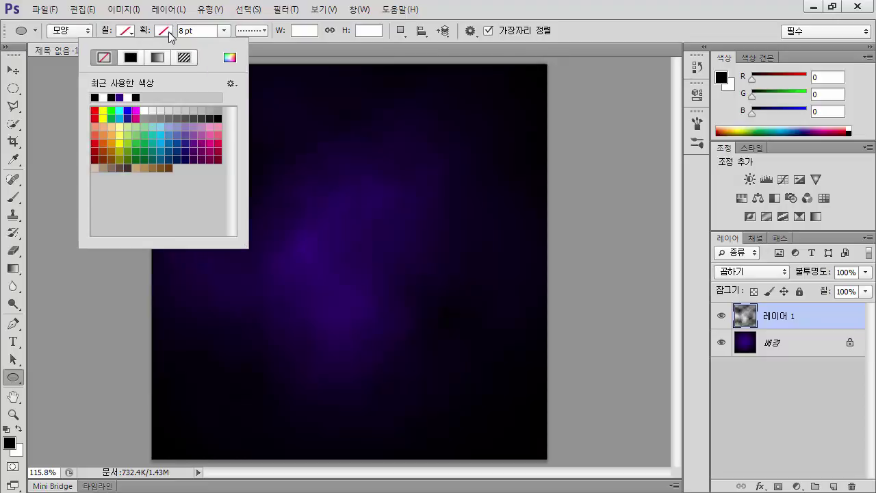
pyautogui.click(103, 96)
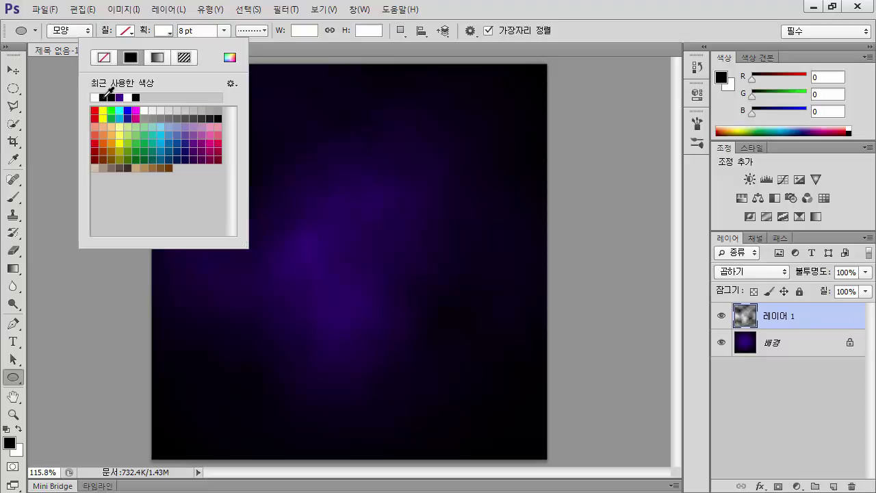
# Step: Set the ellipse stroke width to 10 pt and keep the dotted line style with dash 0 and gap 2
pyautogui.click(199, 33)
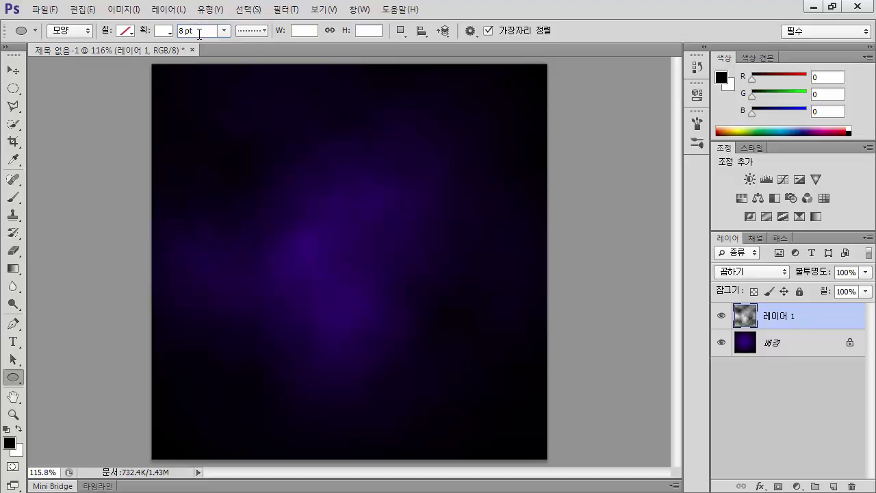
pyautogui.press('Up')
pyautogui.press('Up')
pyautogui.click(264, 31)
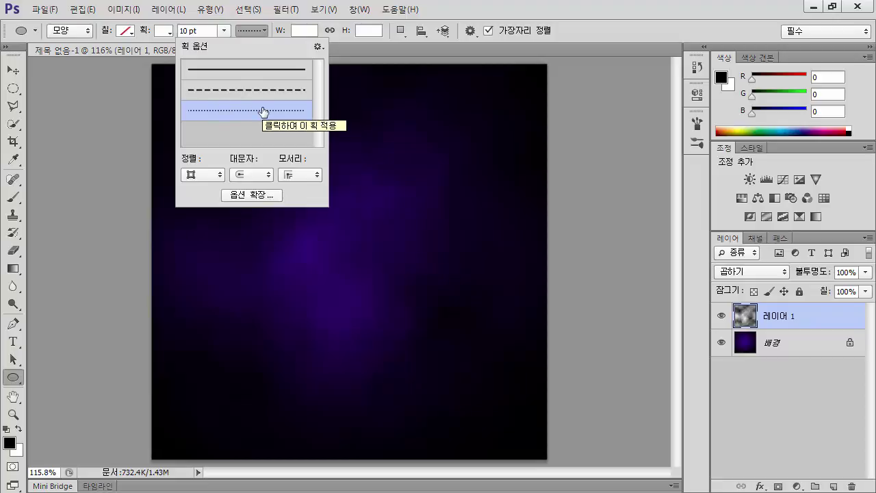
pyautogui.click(241, 196)
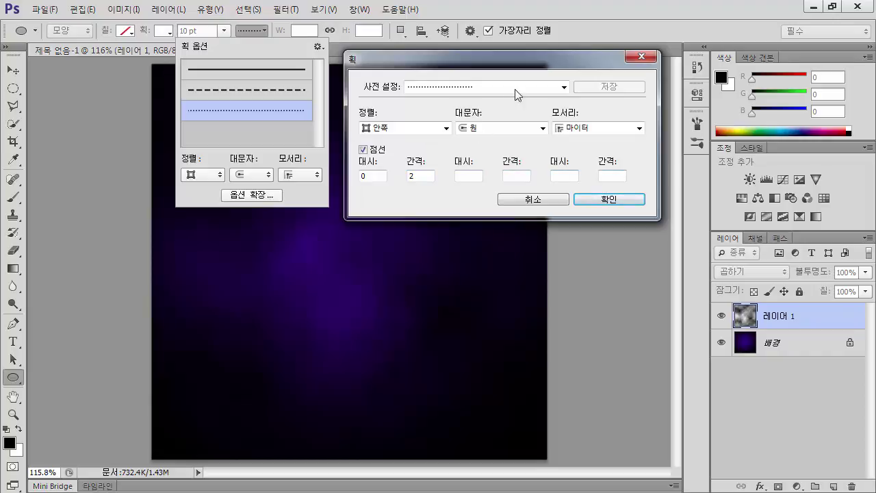
pyautogui.click(598, 199)
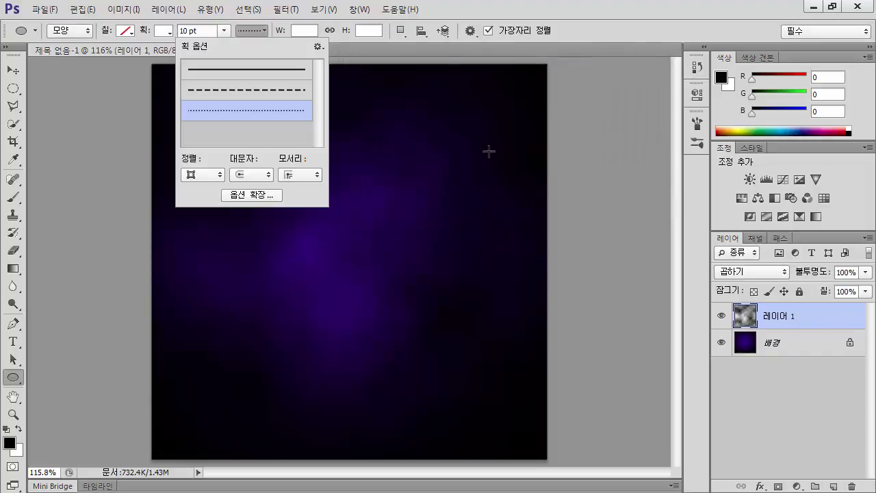
pyautogui.click(596, 34)
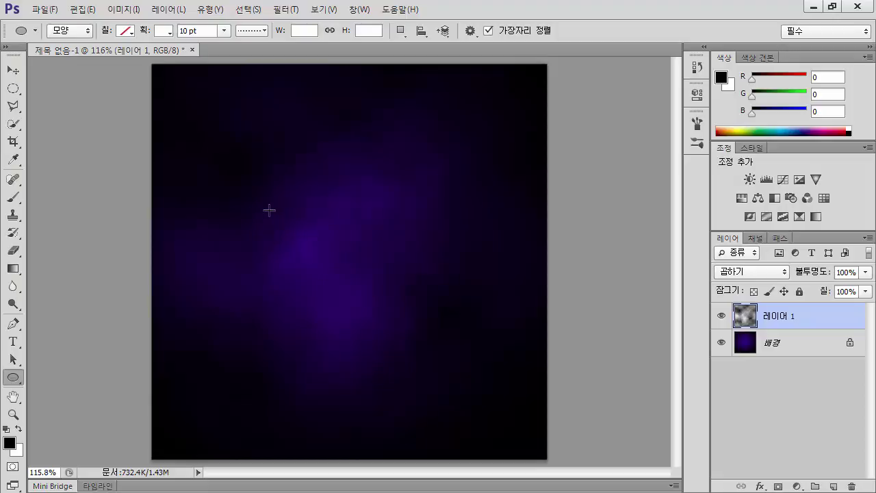
# Step: Draw a dotted circle about 235 px wide around the purple glow and add a smaller circle inside it on the same shape layer
pyautogui.moveTo(226, 168)
pyautogui.mouseDown()
pyautogui.moveTo(331, 262)
pyautogui.moveTo(458, 353)
pyautogui.mouseUp()
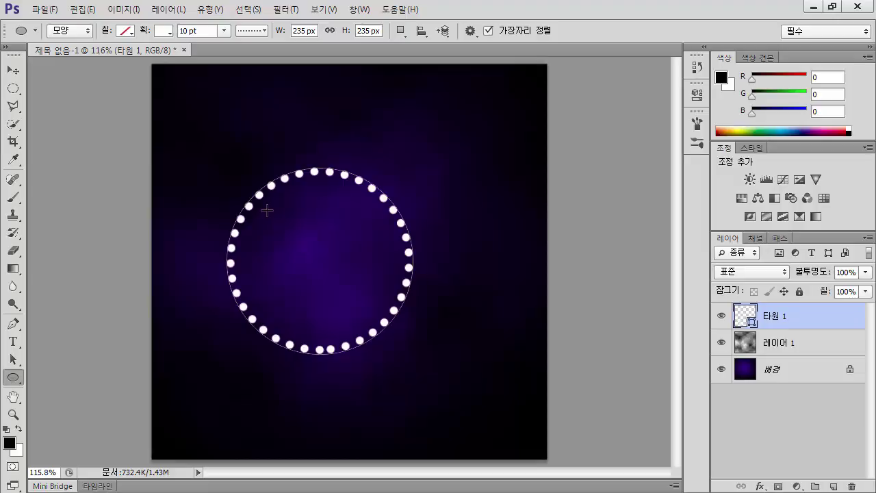
pyautogui.moveTo(264, 205); pyautogui.dragTo(408, 337)
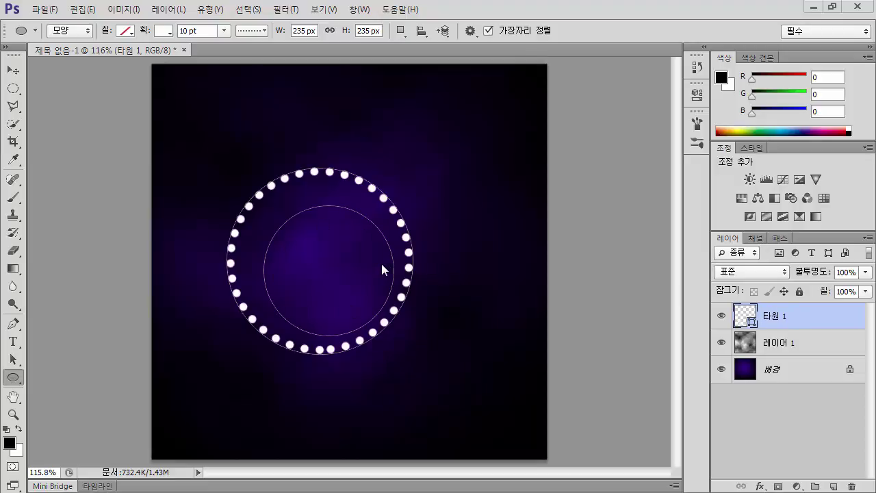
pyautogui.click(781, 237)
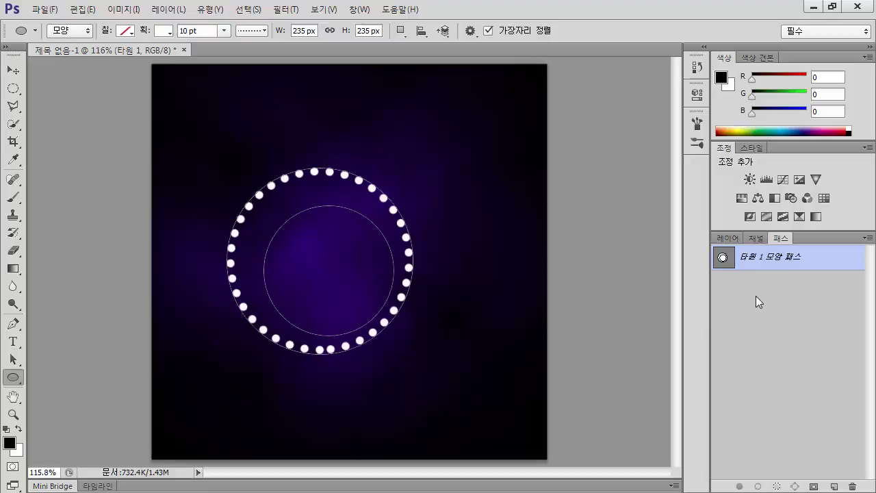
pyautogui.click(727, 238)
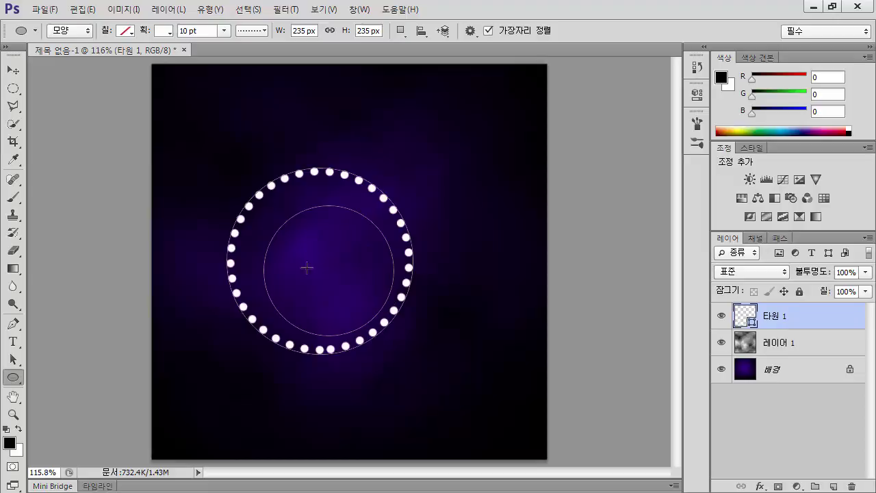
# Step: Undo the last inner circle and draw a dotted circle about 156 px wide inside the large one on a new layer
pyautogui.hotkey('ctrl', 'z')
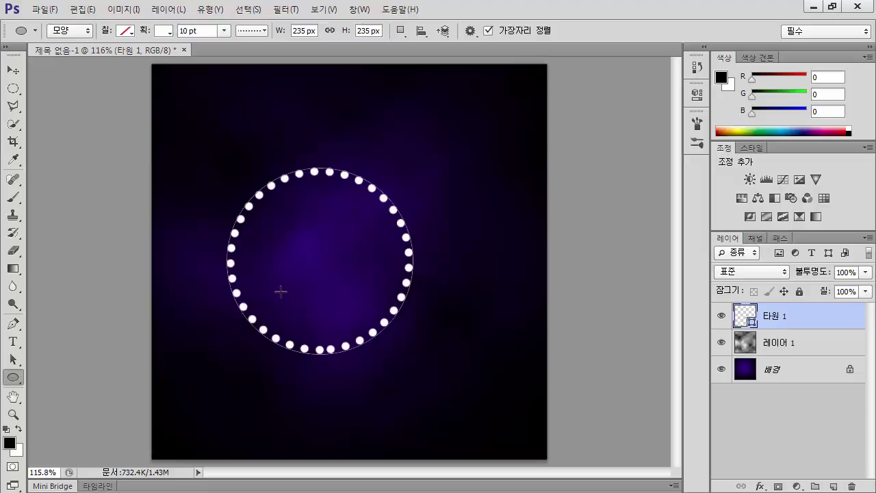
pyautogui.click(833, 486)
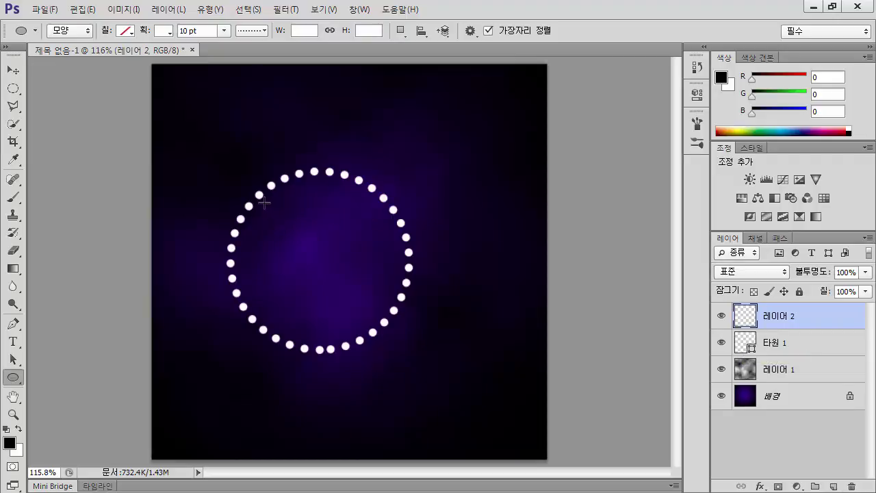
pyautogui.moveTo(258, 200); pyautogui.dragTo(438, 340)
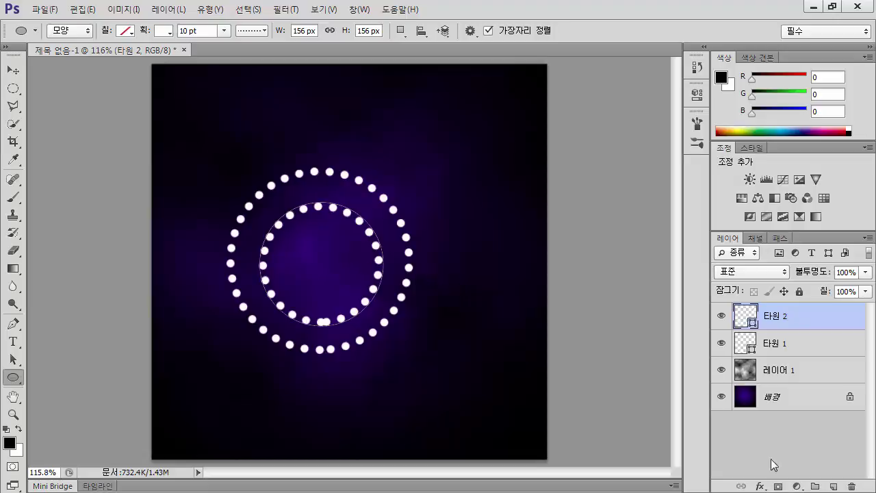
# Step: Draw two progressively smaller dotted circles inside the others, each on its own new layer, the innermost about 51 px wide
pyautogui.click(835, 486)
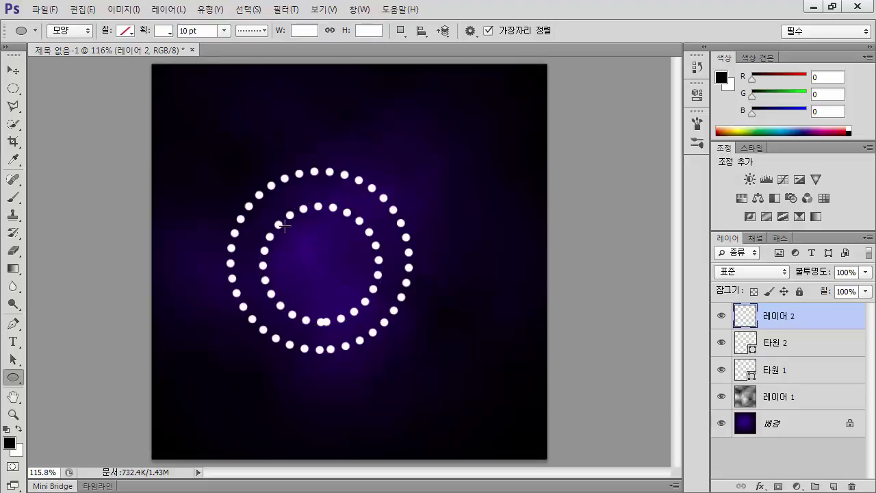
pyautogui.moveTo(284, 227); pyautogui.dragTo(368, 307)
pyautogui.click(834, 486)
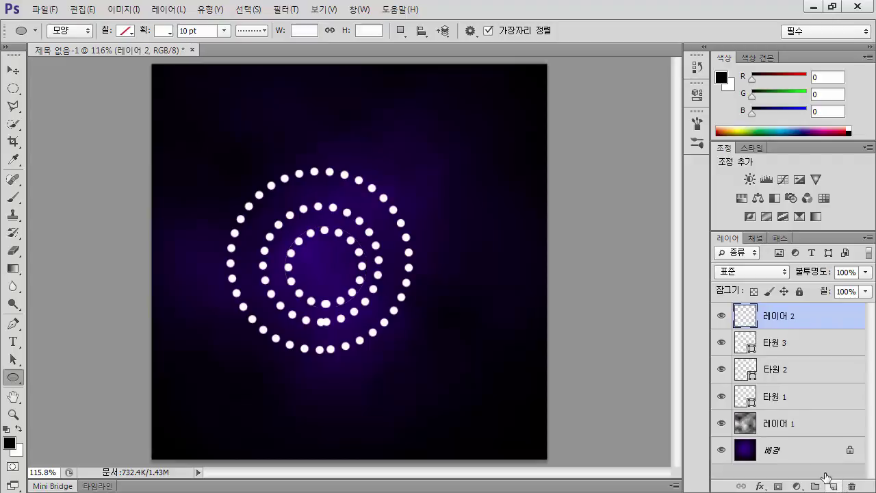
pyautogui.moveTo(308, 248); pyautogui.dragTo(348, 289)
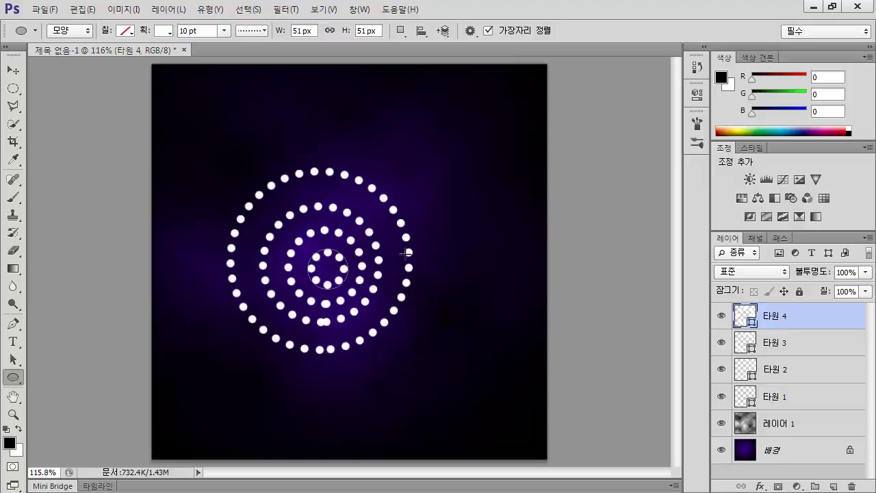
# Step: Select the four ellipse layers (타원 1 to 타원 4) and align their vertical and horizontal centers
pyautogui.keyDown('shift'); pyautogui.click(793, 402); pyautogui.keyUp('shift')
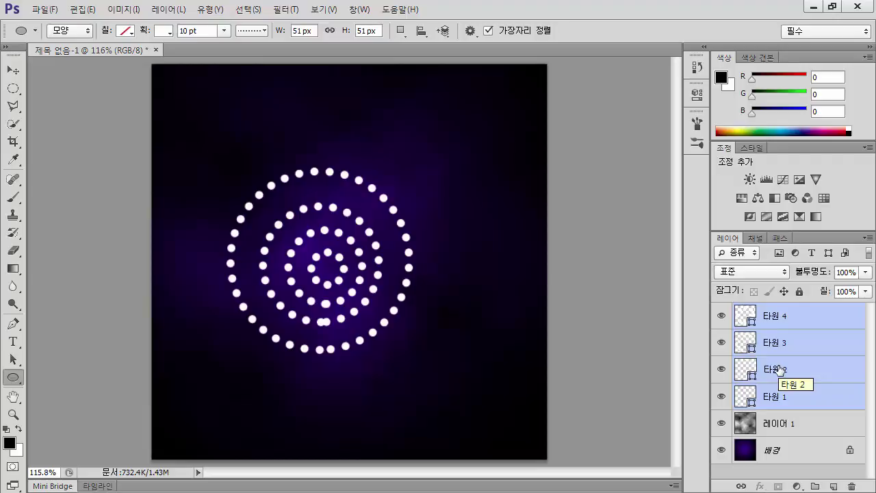
pyautogui.click(14, 71)
pyautogui.click(322, 31)
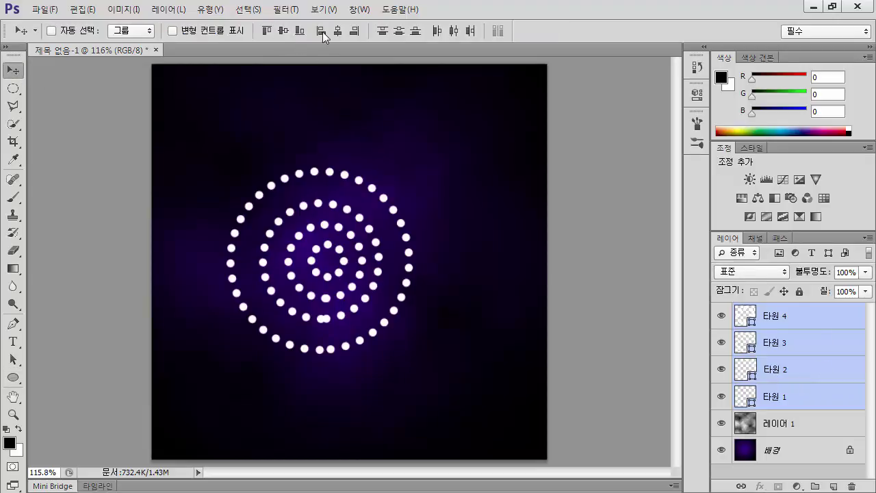
pyautogui.click(335, 32)
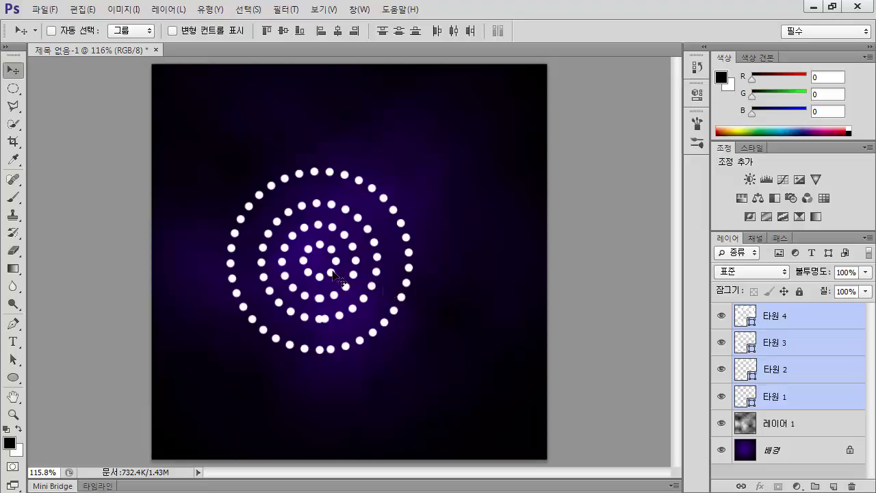
# Step: Draw a fifth dotted circle about 180 px wide on a new top layer and align the centers of all five circles
pyautogui.click(792, 324)
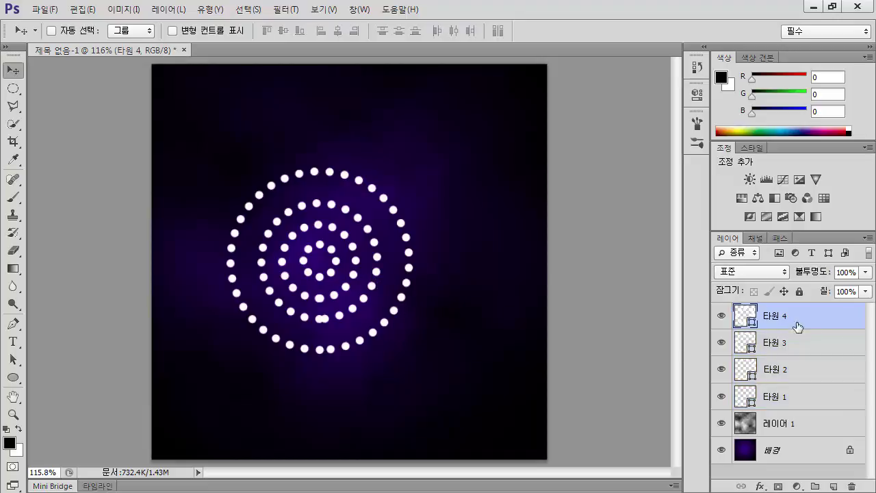
pyautogui.click(834, 486)
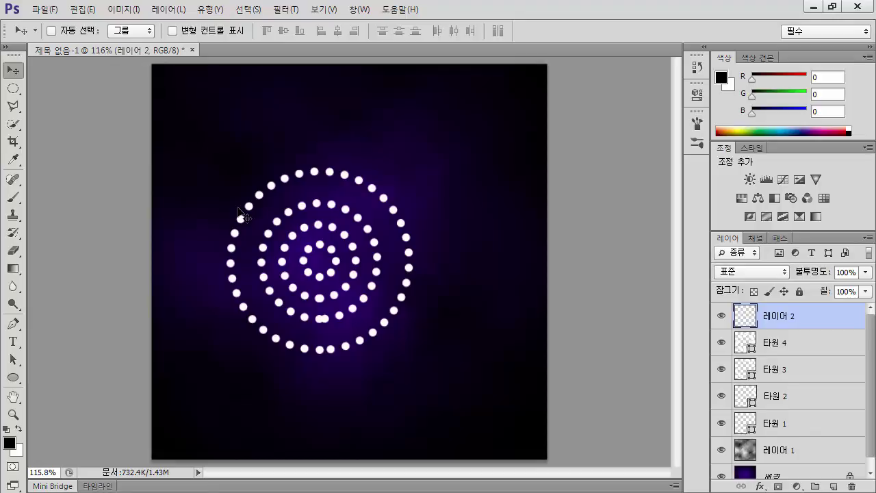
pyautogui.press('u')
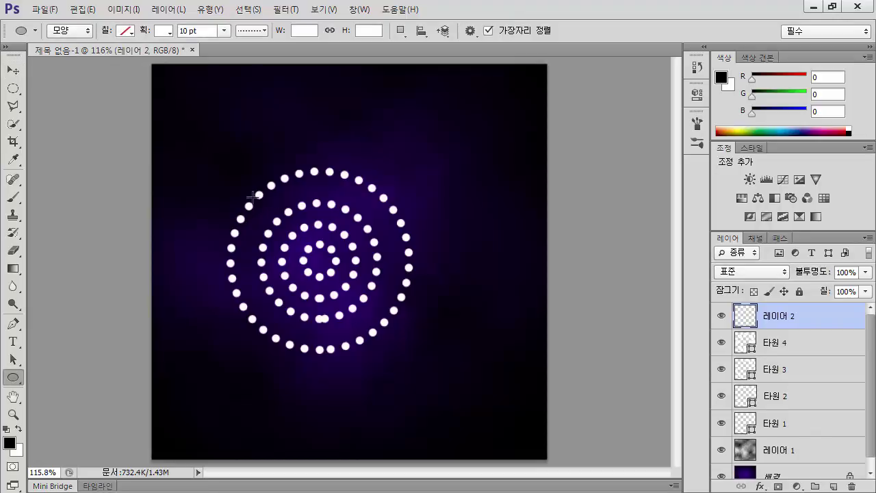
pyautogui.moveTo(259, 198); pyautogui.dragTo(404, 334)
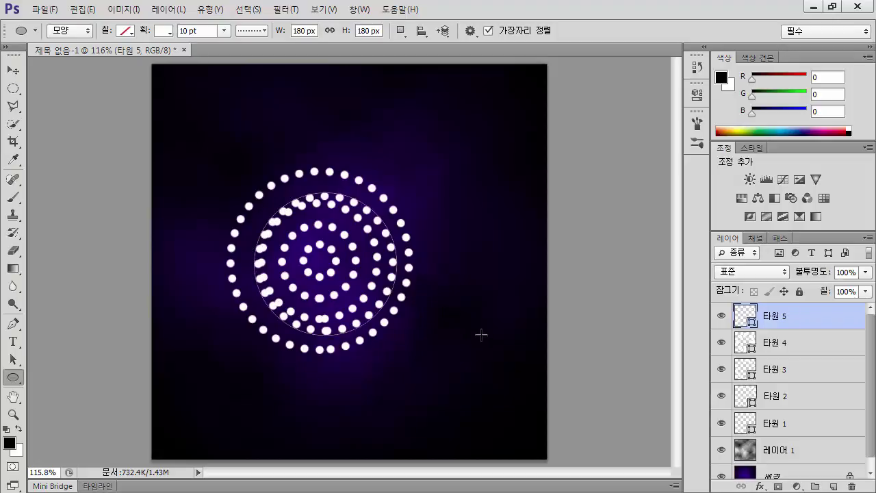
pyautogui.keyDown('shift'); pyautogui.click(807, 431); pyautogui.keyUp('shift')
pyautogui.press('v')
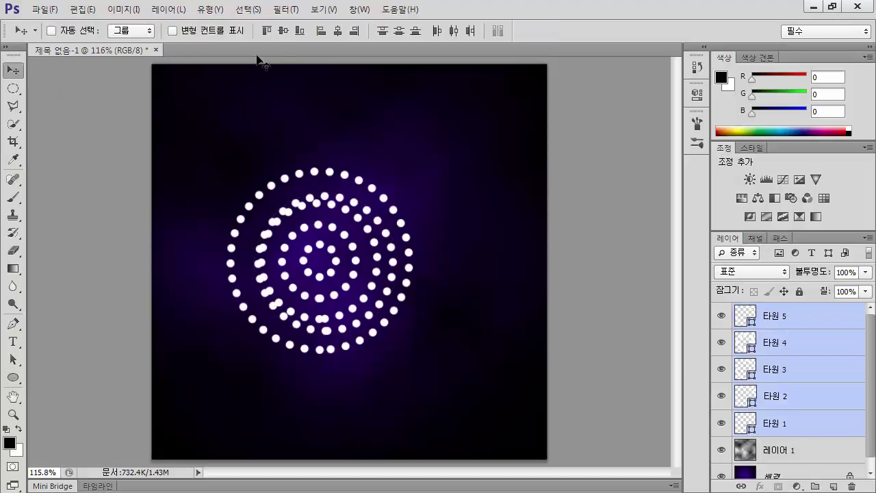
pyautogui.click(340, 34)
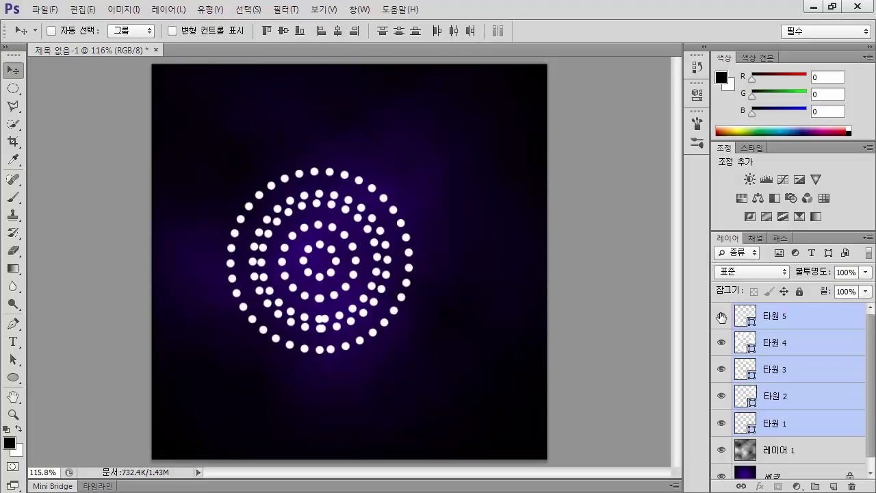
# Step: Scale the 타원 5 circle proportionally to about 107.78% and realign all five circles on their vertical and horizontal centers
pyautogui.click(799, 326)
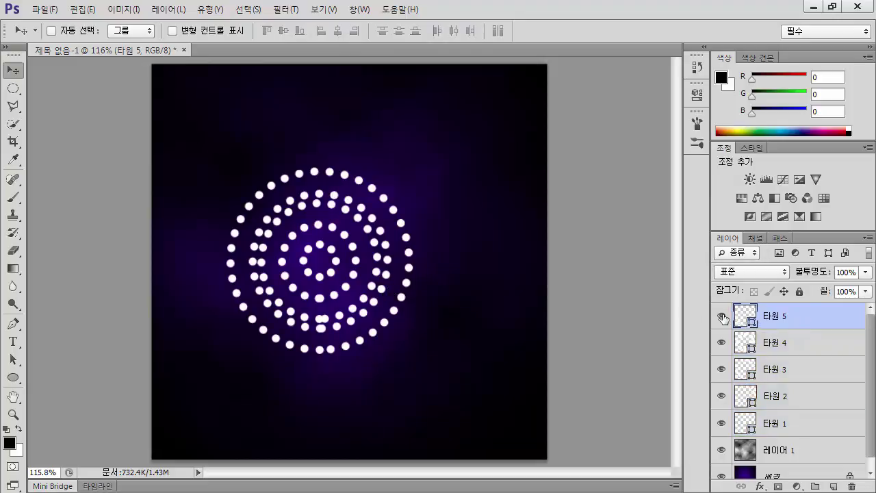
pyautogui.hotkey('ctrl', 't')
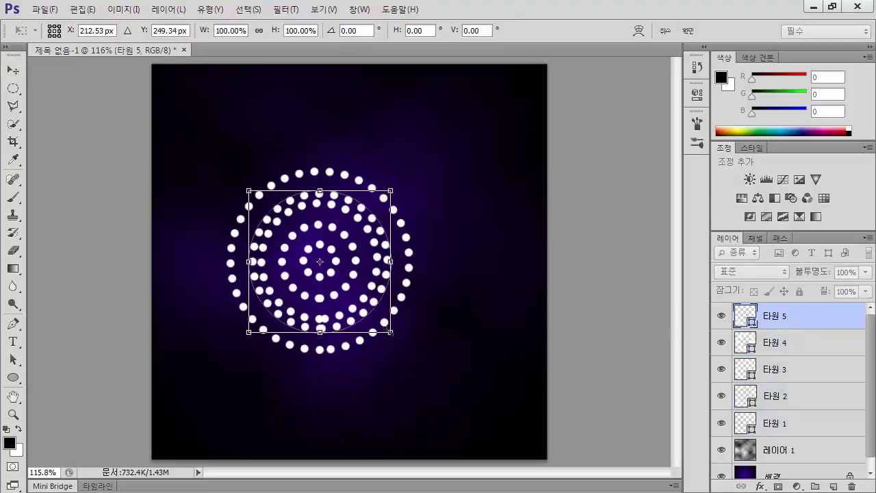
pyautogui.moveTo(391, 332); pyautogui.dragTo(404, 347)
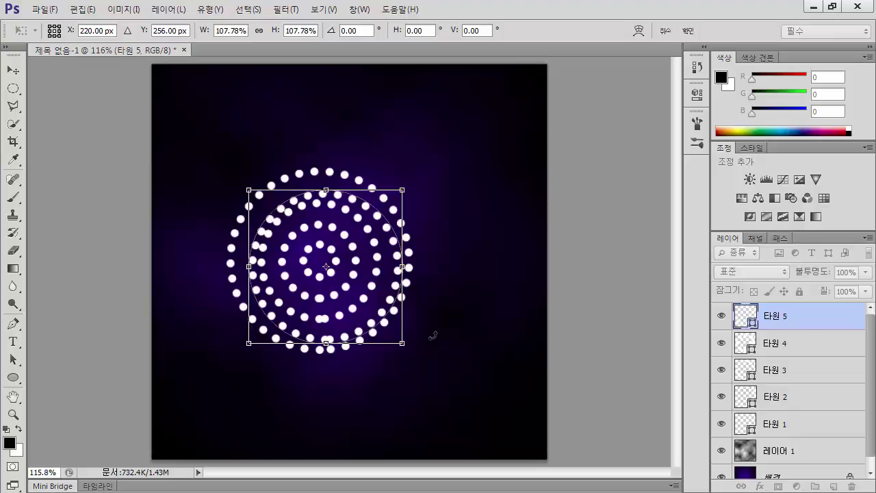
pyautogui.press('Return')
pyautogui.keyDown('shift'); pyautogui.click(775, 427); pyautogui.keyUp('shift')
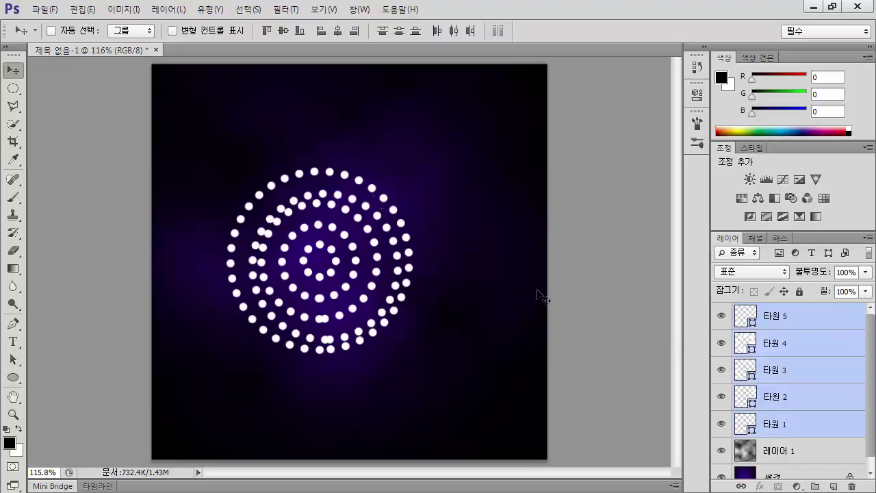
pyautogui.click(280, 32)
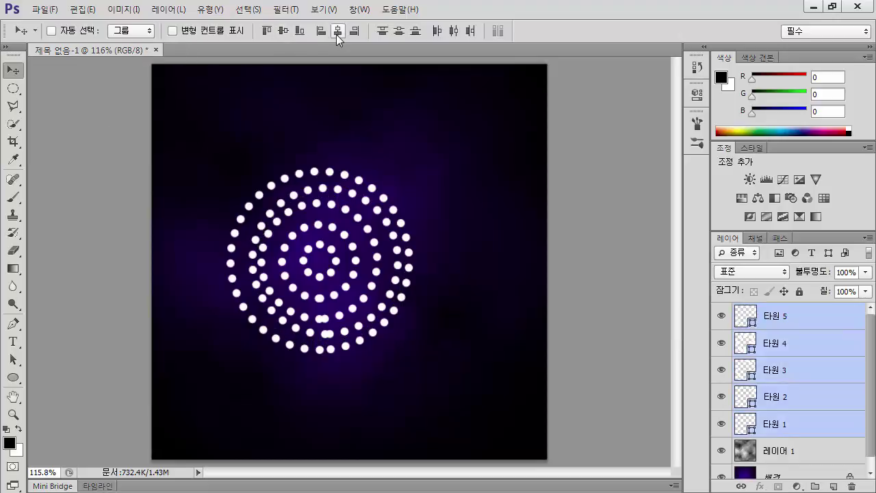
pyautogui.click(336, 34)
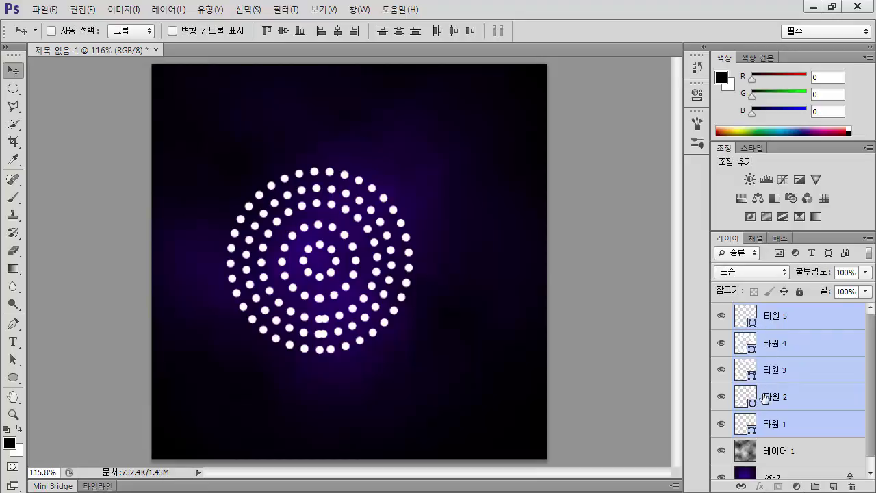
# Step: Rasterize the five selected ellipse layers and merge them into a single layer
pyautogui.rightClick(795, 319)
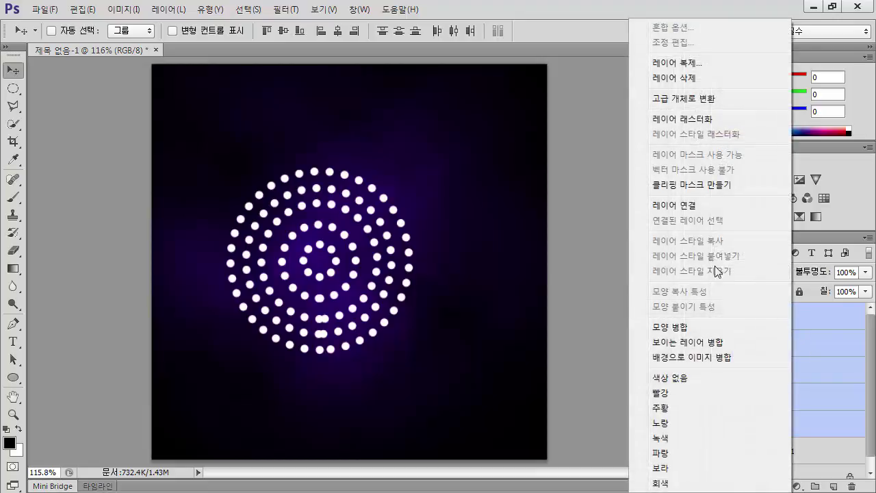
pyautogui.click(707, 122)
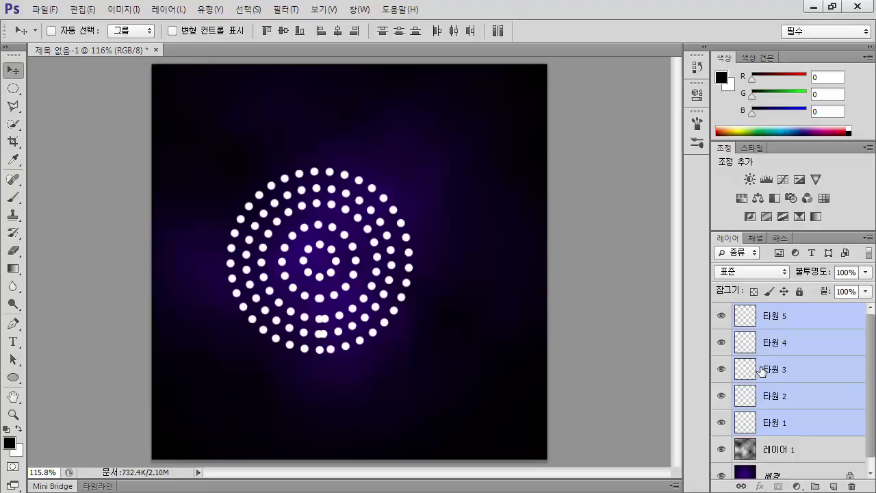
pyautogui.hotkey('ctrl', 'e')
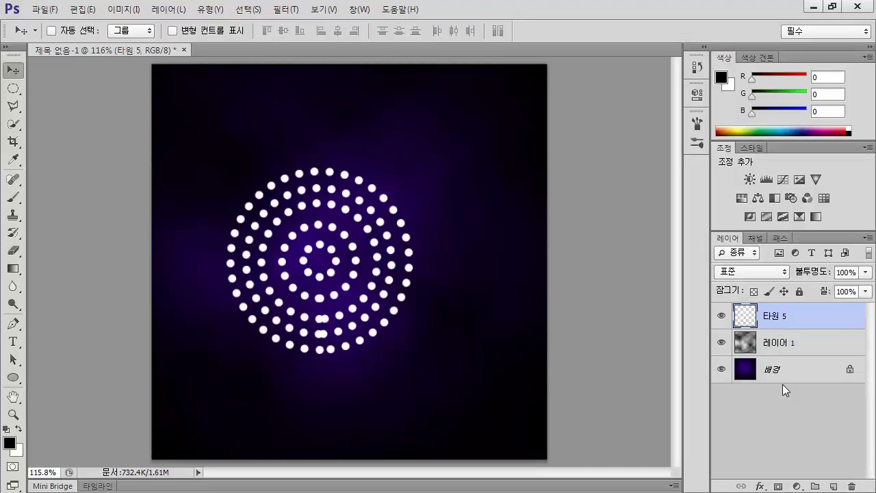
# Step: Add an Outer Glow (외부 광선) layer style to the merged circles layer with 90% opacity
pyautogui.doubleClick(836, 318)
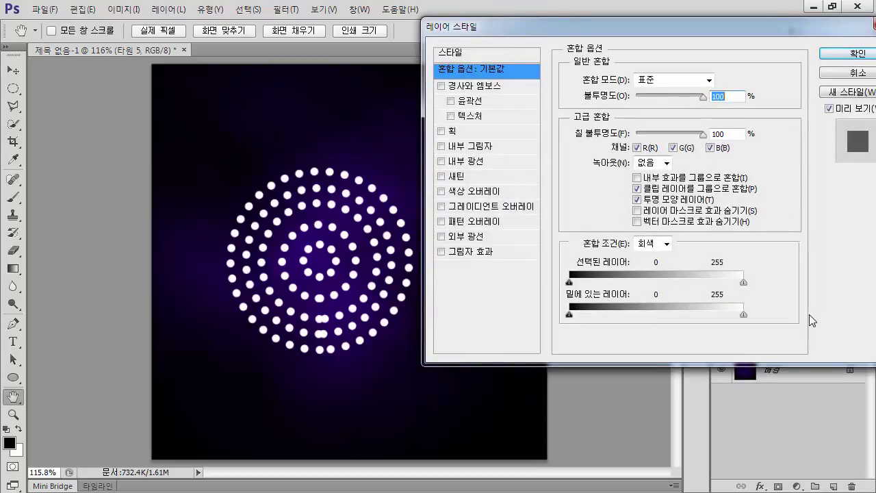
pyautogui.click(470, 238)
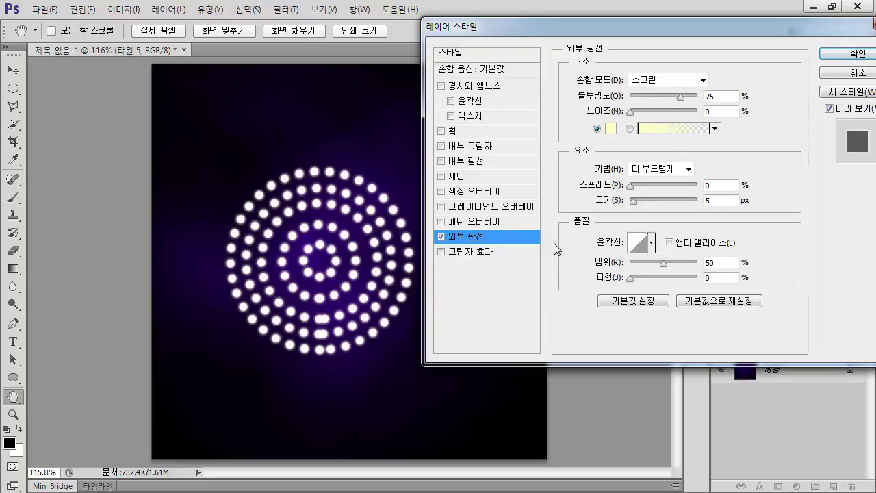
pyautogui.moveTo(683, 98); pyautogui.dragTo(682, 97)
pyautogui.moveTo(687, 98); pyautogui.dragTo(689, 99)
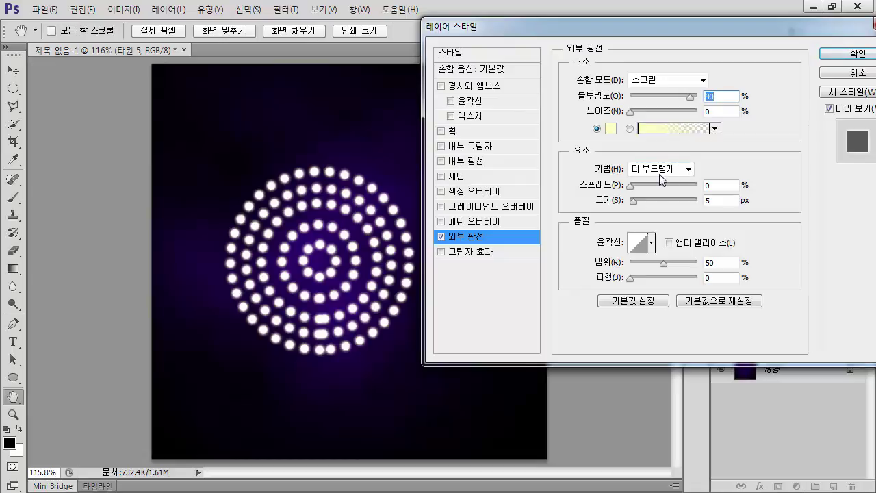
# Step: Change the outer glow color to bright cyan 38f2f9
pyautogui.click(609, 129)
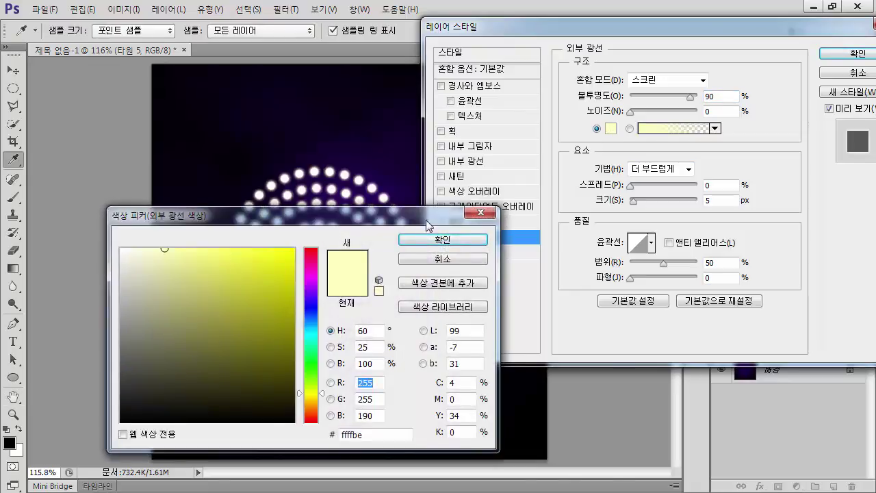
pyautogui.moveTo(426, 219); pyautogui.dragTo(751, 166)
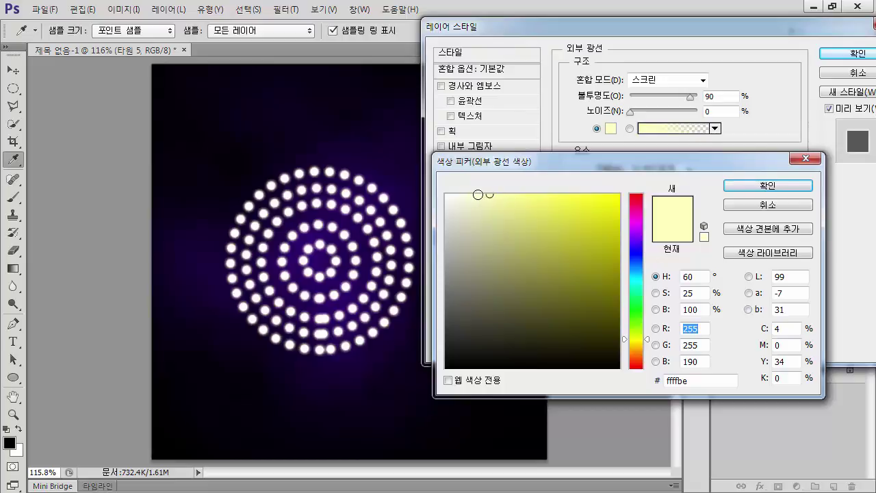
pyautogui.click(638, 281)
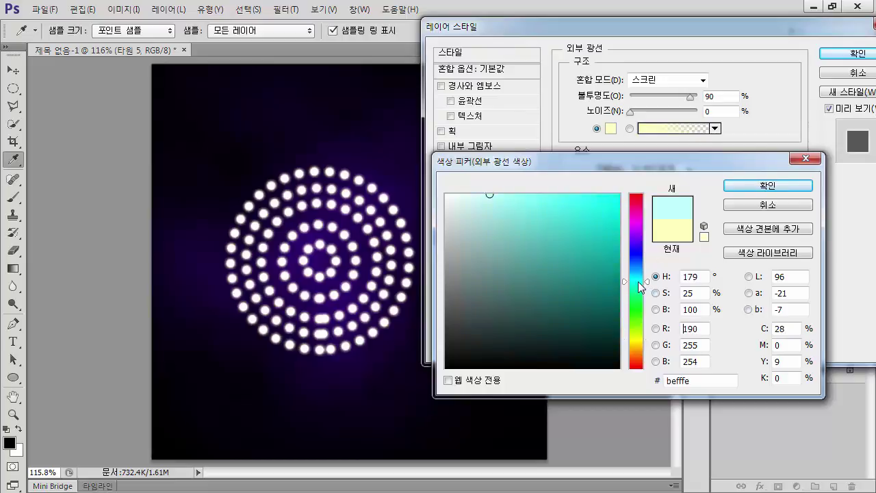
pyautogui.moveTo(639, 281); pyautogui.dragTo(638, 280)
pyautogui.moveTo(582, 202); pyautogui.dragTo(580, 199)
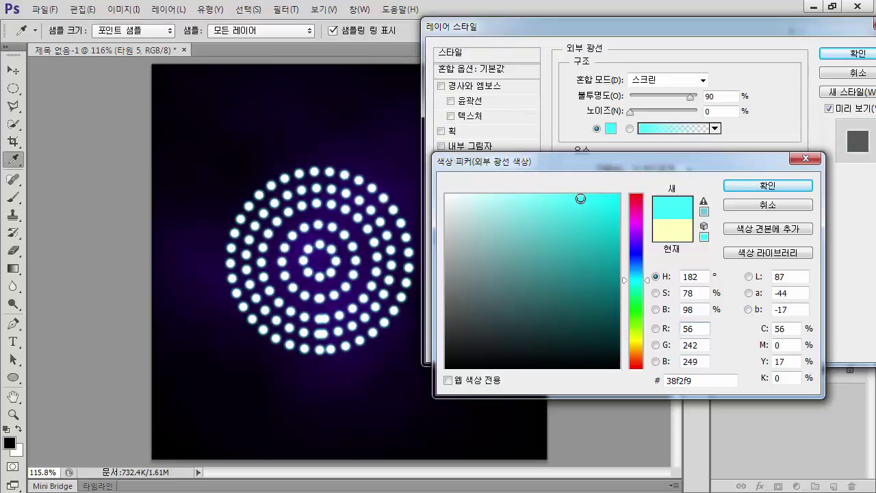
pyautogui.click(744, 191)
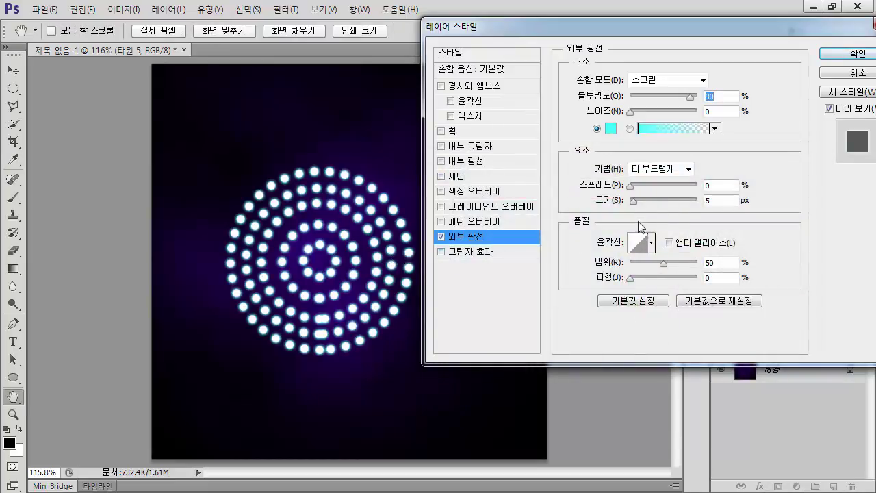
# Step: Set the outer glow's spread (스프레드) to 7% and its size (크기) to 12 px
pyautogui.doubleClick(718, 185)
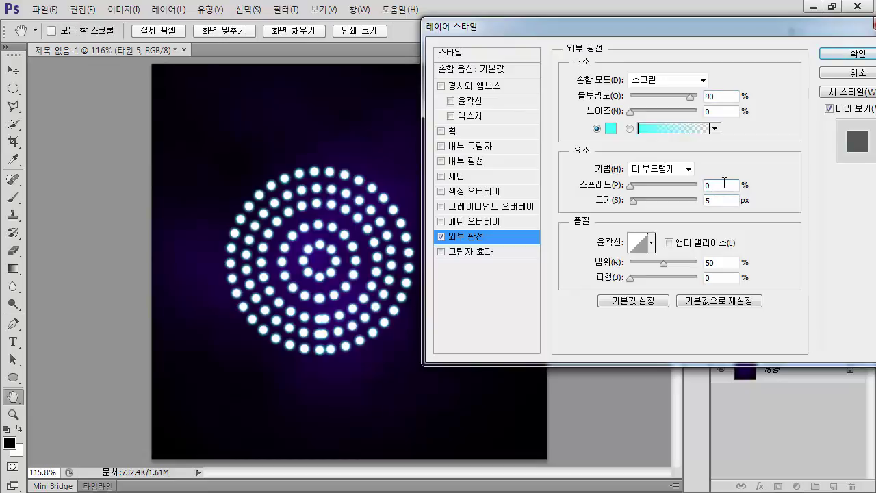
pyautogui.press('Up')
pyautogui.press('Up')
pyautogui.press('Up')
pyautogui.press('Up')
pyautogui.press('Up')
pyautogui.doubleClick(722, 201)
pyautogui.press('Up')
pyautogui.press('Up')
pyautogui.press('Up')
pyautogui.press('Up')
pyautogui.press('Up')
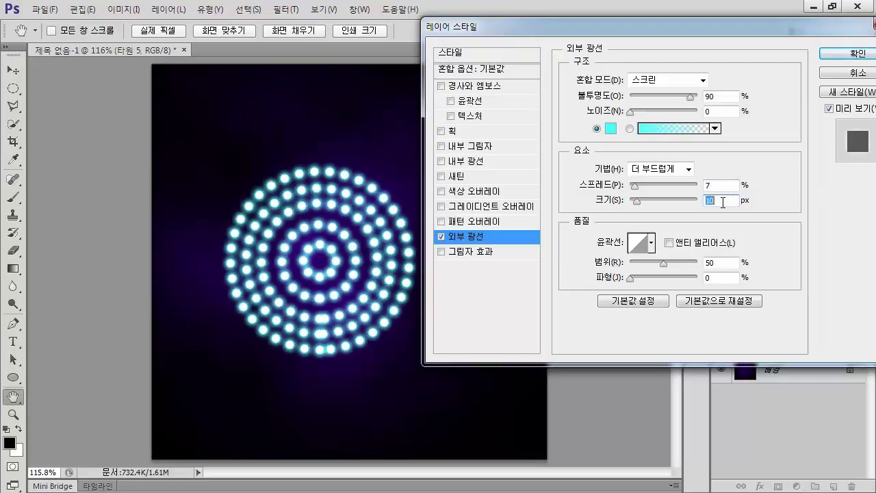
pyautogui.press('Up')
pyautogui.press('Up')
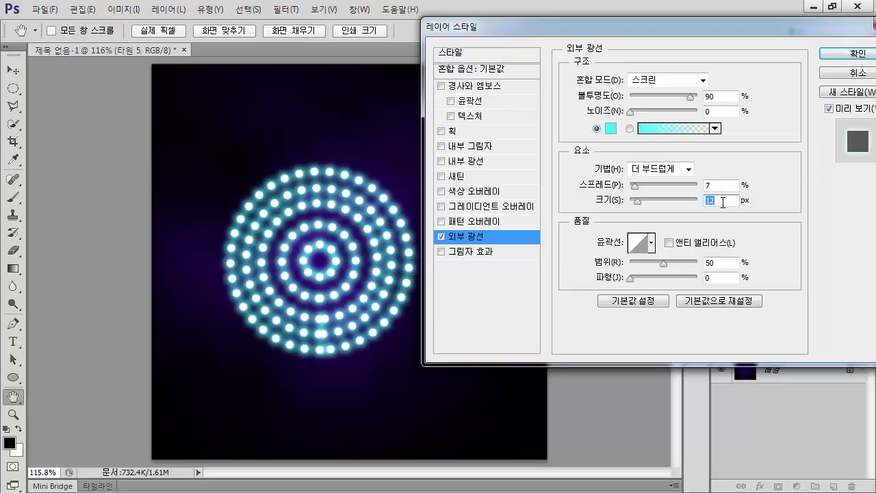
# Step: Fine-tune the outer glow to a spread (스프레드) of 4% and a size (크기) of 13 px, and apply the layer style
pyautogui.press('Up')
pyautogui.doubleClick(724, 186)
pyautogui.press('Down')
pyautogui.press('Down')
pyautogui.press('Down')
pyautogui.press('Down')
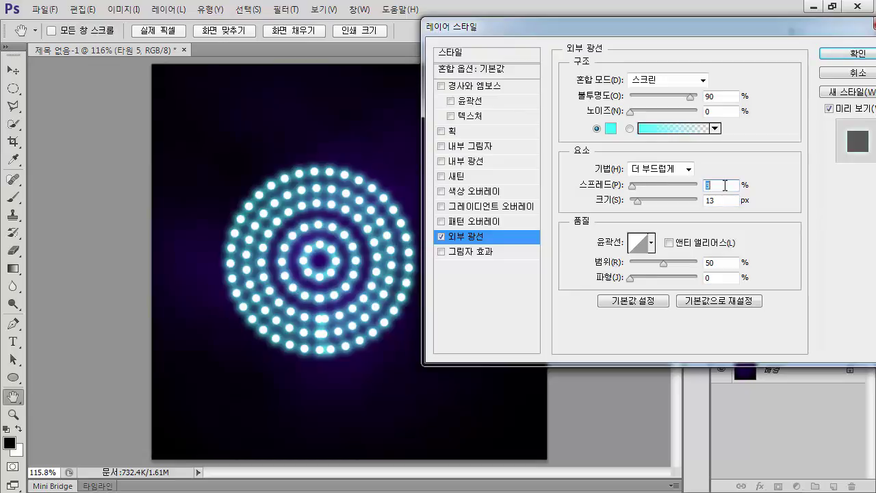
pyautogui.press('Up')
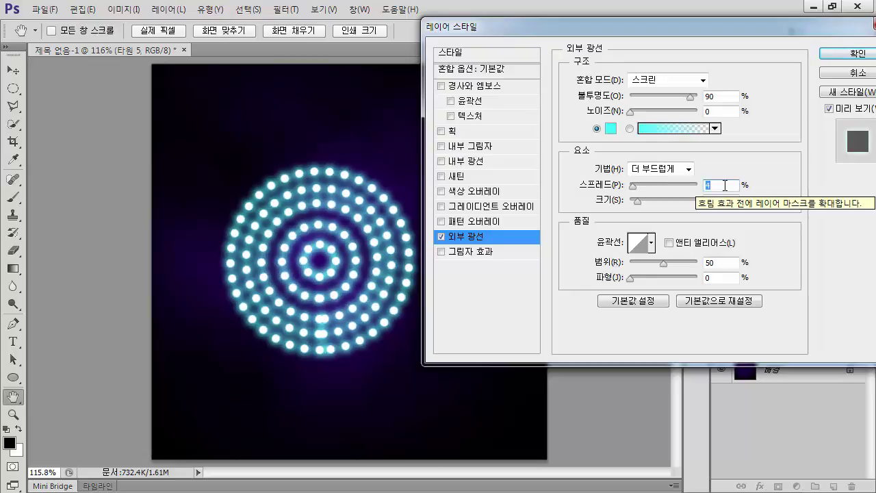
pyautogui.press('Down')
pyautogui.press('Up')
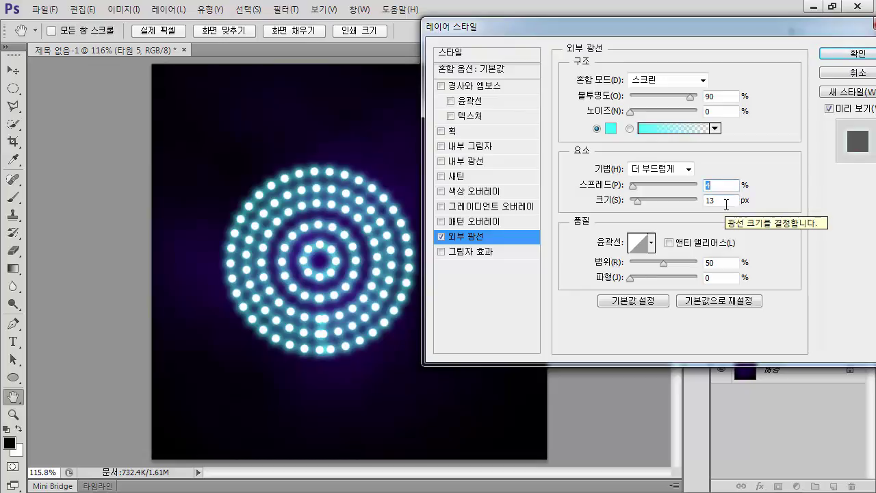
pyautogui.click(854, 60)
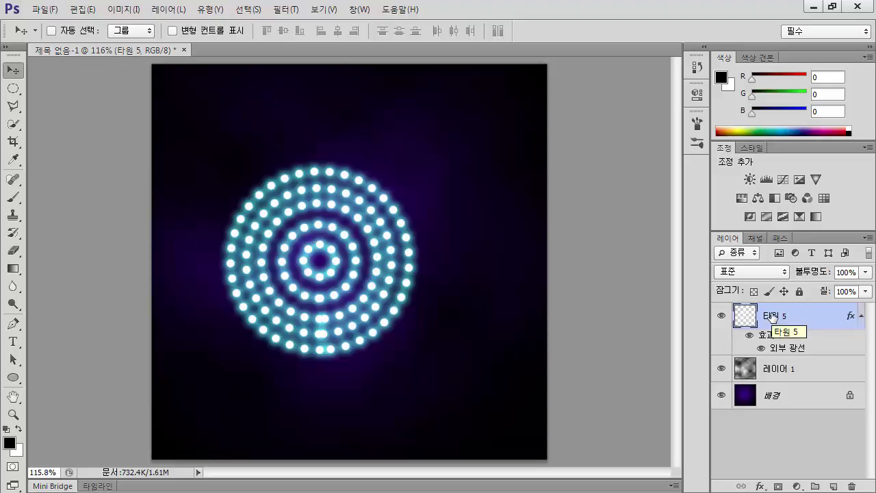
# Step: Center the circles layer vertically and horizontally on the background and add a new empty layer directly beneath it
pyautogui.keyDown('ctrl'); pyautogui.click(780, 395); pyautogui.keyUp('ctrl')
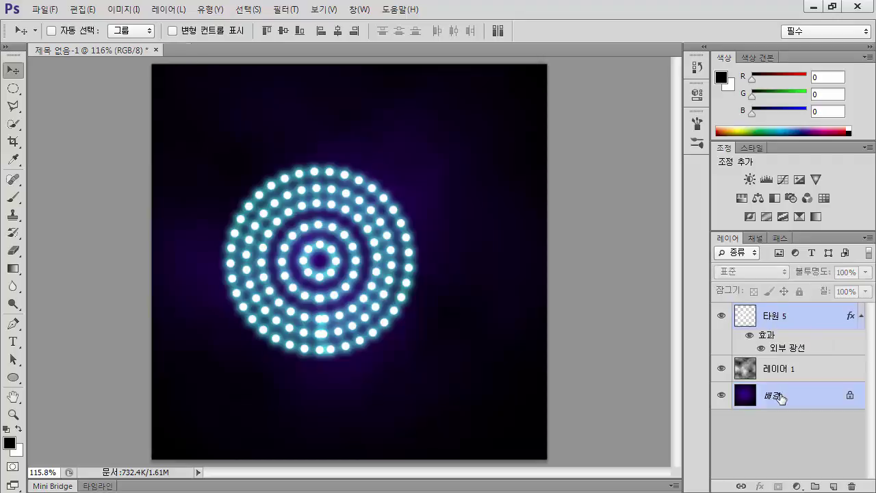
pyautogui.click(283, 30)
pyautogui.click(339, 31)
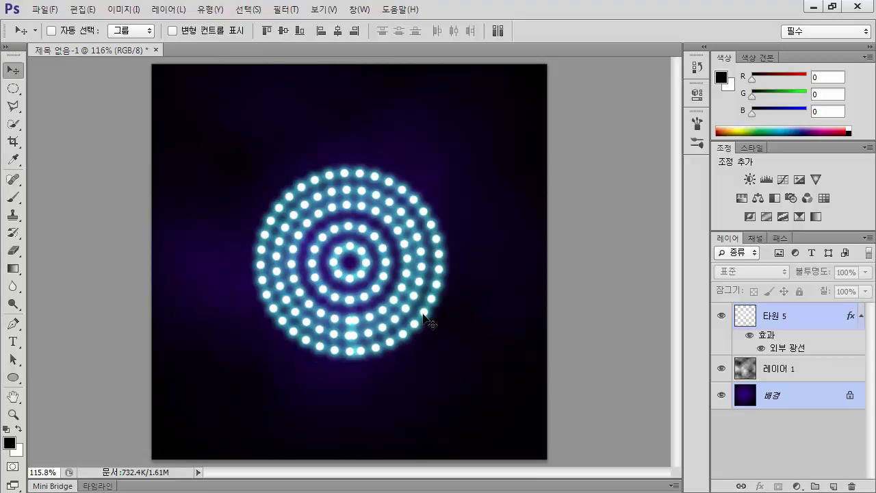
pyautogui.click(795, 323)
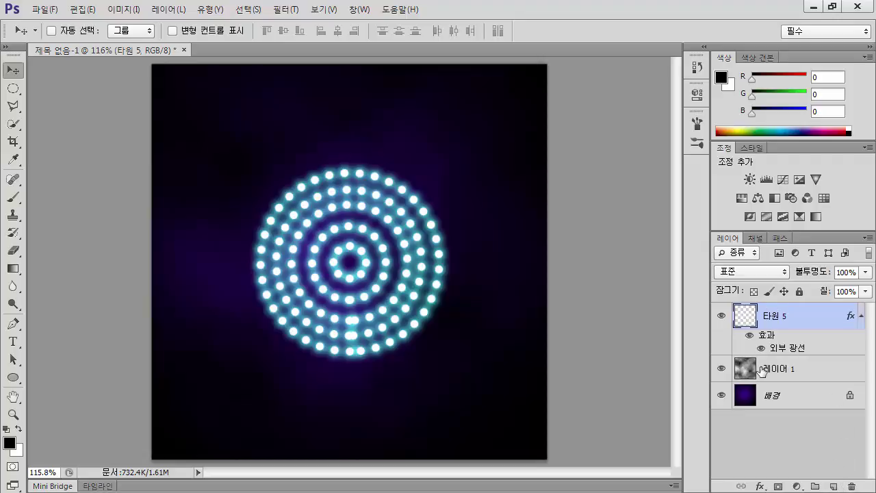
pyautogui.keyDown('ctrl'); pyautogui.click(833, 487); pyautogui.keyUp('ctrl')
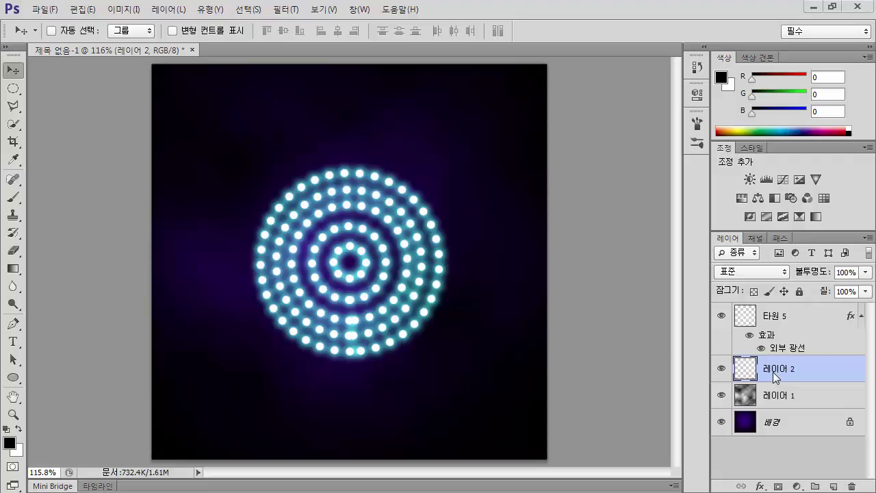
# Step: Set the foreground color to a light cyan-blue with RGB 82, 182, 208, based on a color sampled from the glow
pyautogui.click(9, 442)
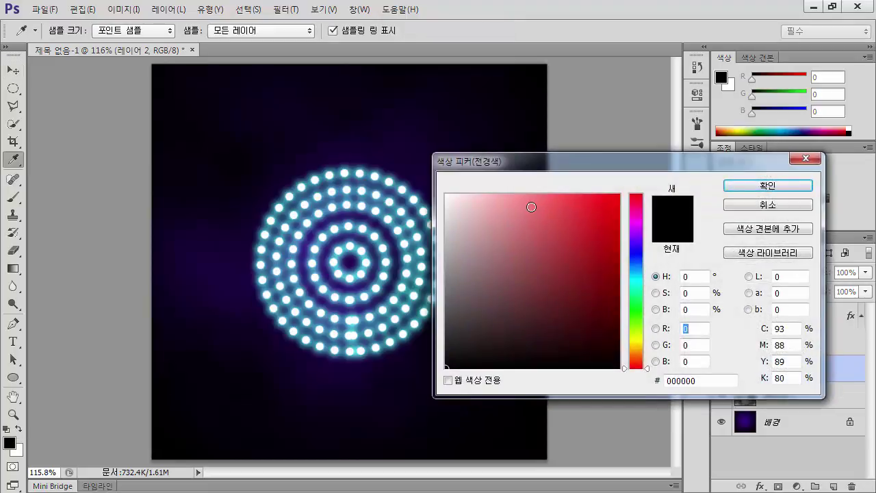
pyautogui.click(343, 186)
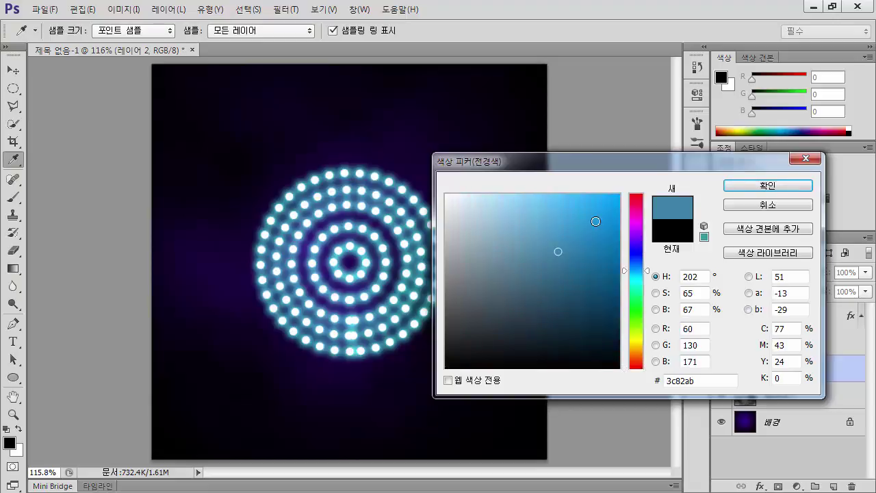
pyautogui.click(346, 183)
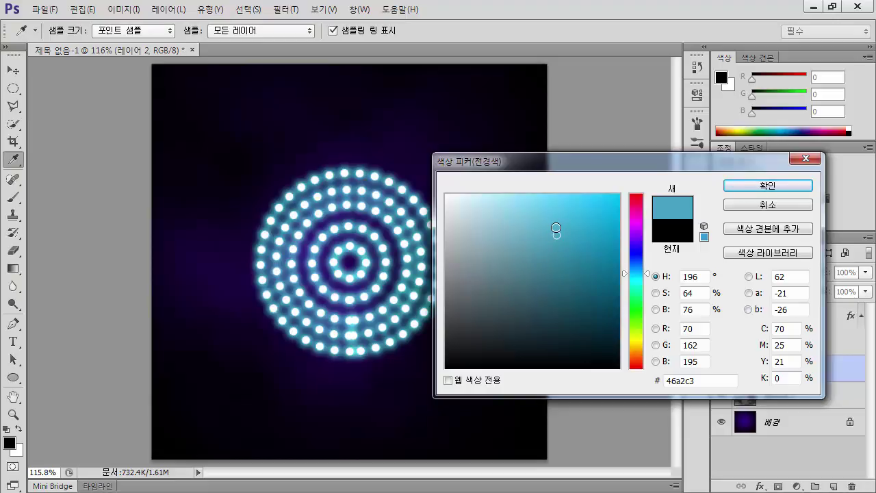
pyautogui.moveTo(557, 234); pyautogui.dragTo(545, 228)
pyautogui.click(367, 252)
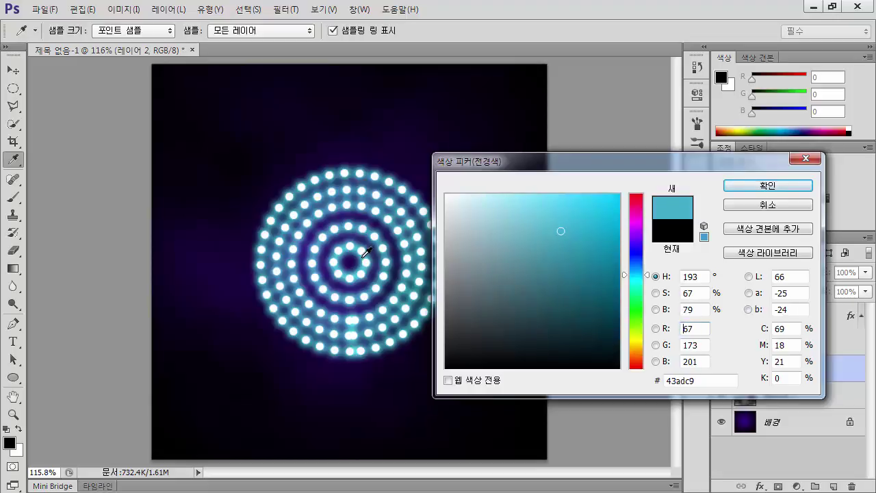
pyautogui.click(552, 226)
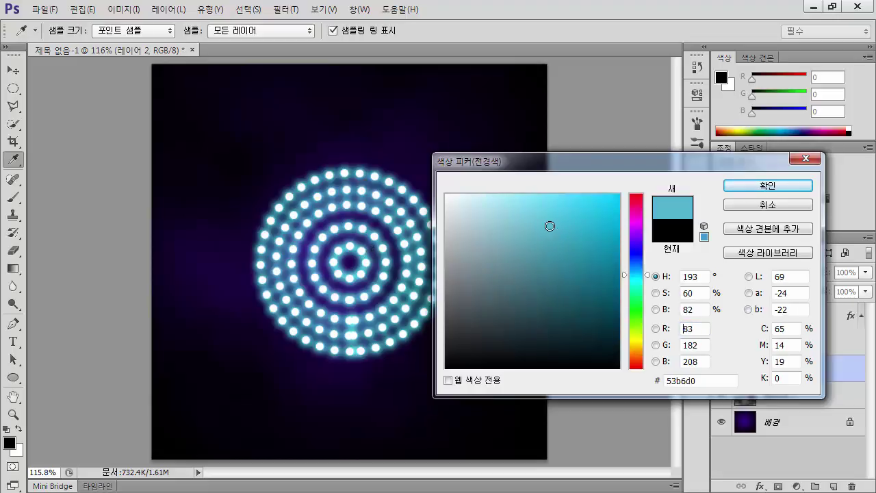
pyautogui.click(768, 186)
pyautogui.press('v')
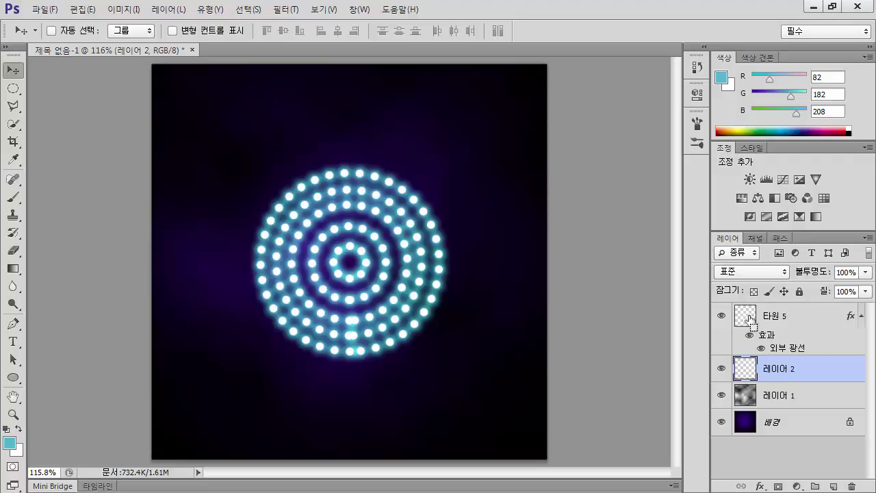
# Step: Load the 타원 5 dots as a selection, fill them with the foreground color on 레이어 2, and deselect
pyautogui.moveTo(750, 317); pyautogui.dragTo(438, 259)
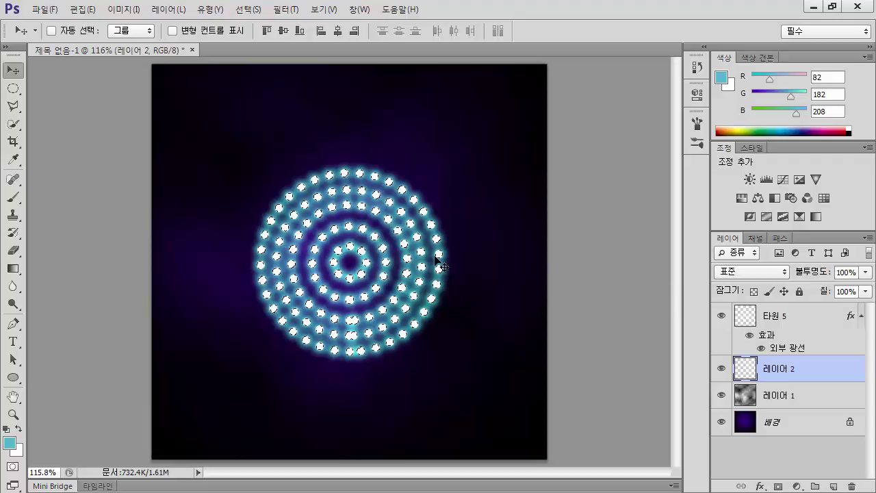
pyautogui.moveTo(438, 260); pyautogui.dragTo(438, 260)
pyautogui.press('alt')
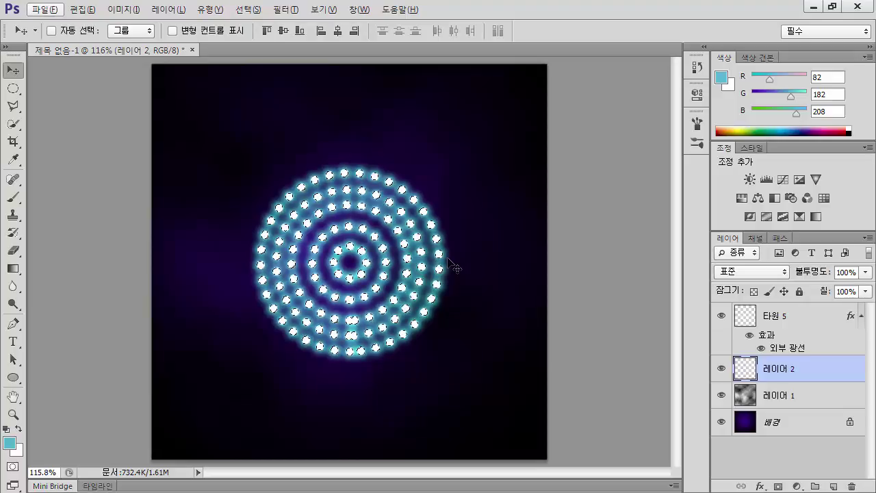
pyautogui.hotkey('ctrl', 'shift', 'alt', 't')
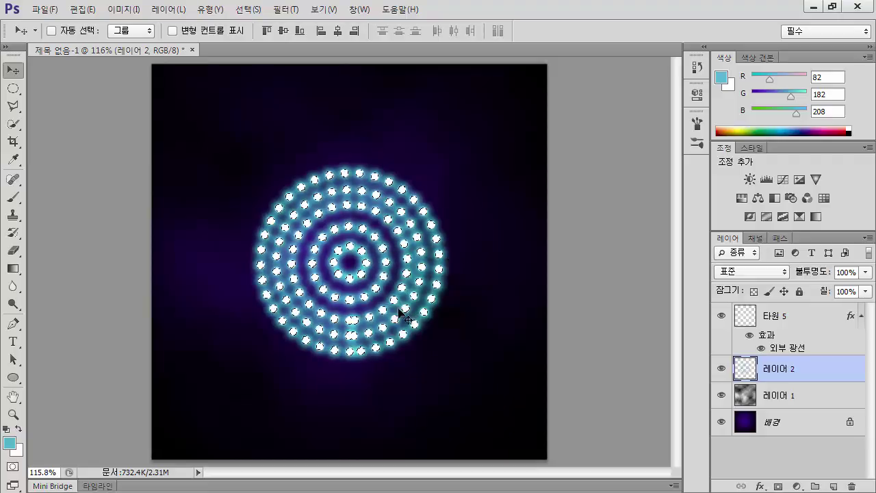
pyautogui.click(720, 315)
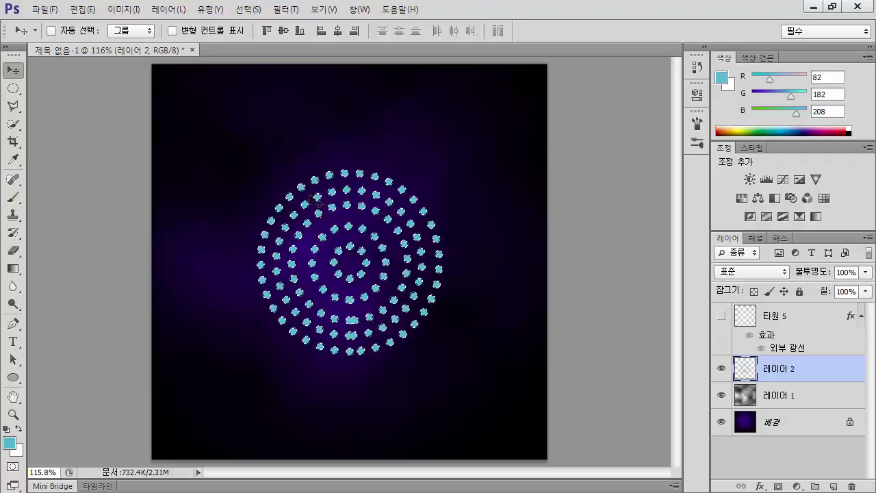
pyautogui.click(724, 317)
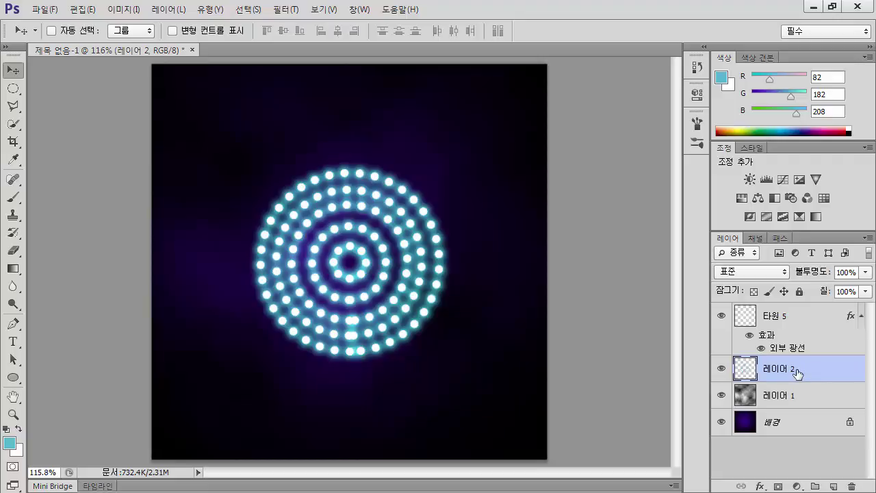
# Step: Apply a Motion Blur (동작 흐림 효과) to 레이어 2 at a 90° angle with a distance of about 375 pixels
pyautogui.click(286, 11)
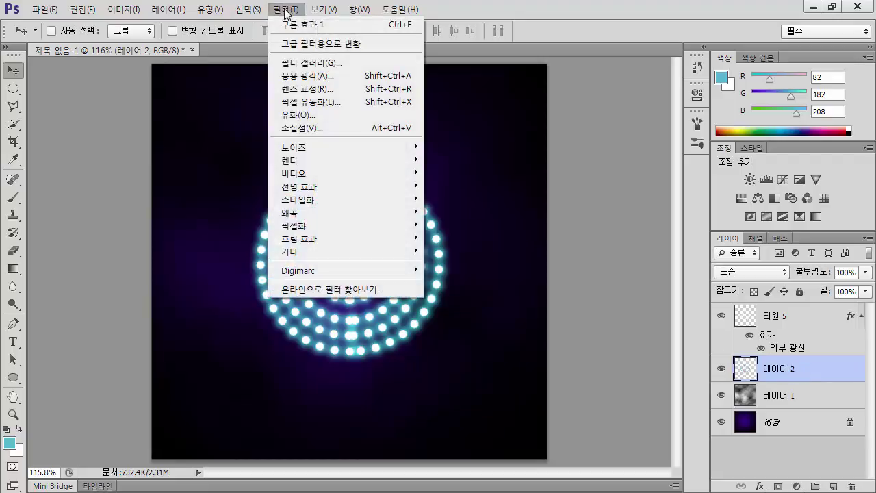
pyautogui.moveTo(335, 239)
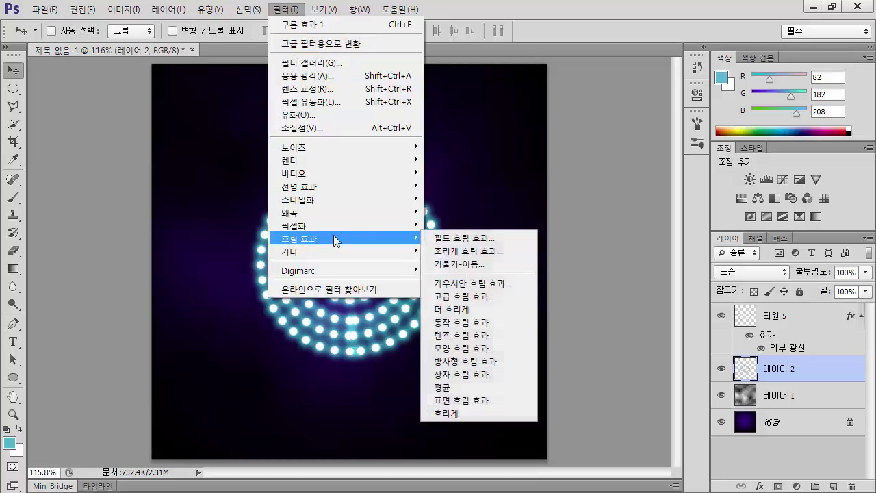
pyautogui.click(494, 321)
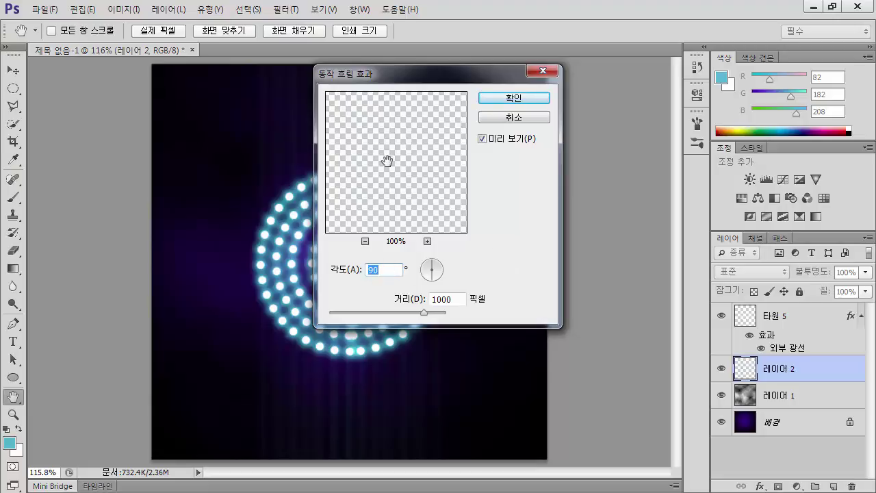
pyautogui.click(364, 241)
pyautogui.click(365, 241)
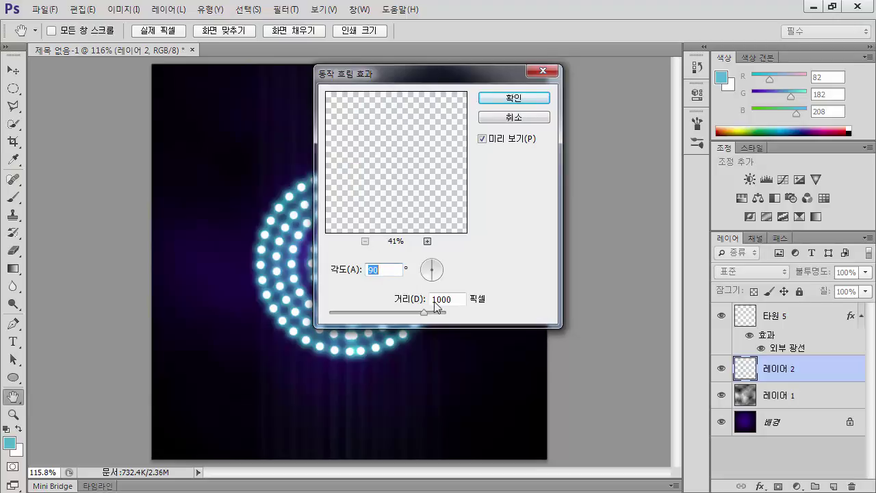
pyautogui.moveTo(423, 313)
pyautogui.mouseDown()
pyautogui.moveTo(393, 314)
pyautogui.moveTo(410, 316)
pyautogui.mouseUp()
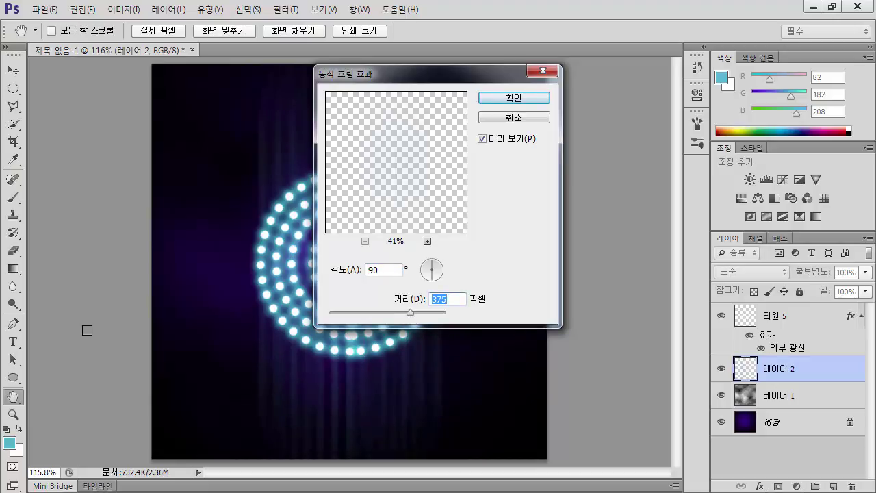
pyautogui.moveTo(401, 83); pyautogui.dragTo(560, 82)
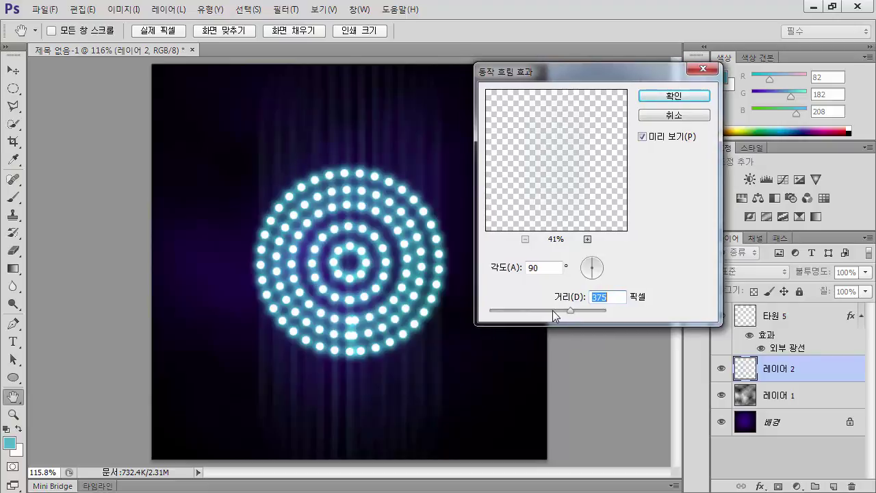
pyautogui.moveTo(552, 310); pyautogui.dragTo(573, 312)
pyautogui.click(687, 97)
pyautogui.press('v')
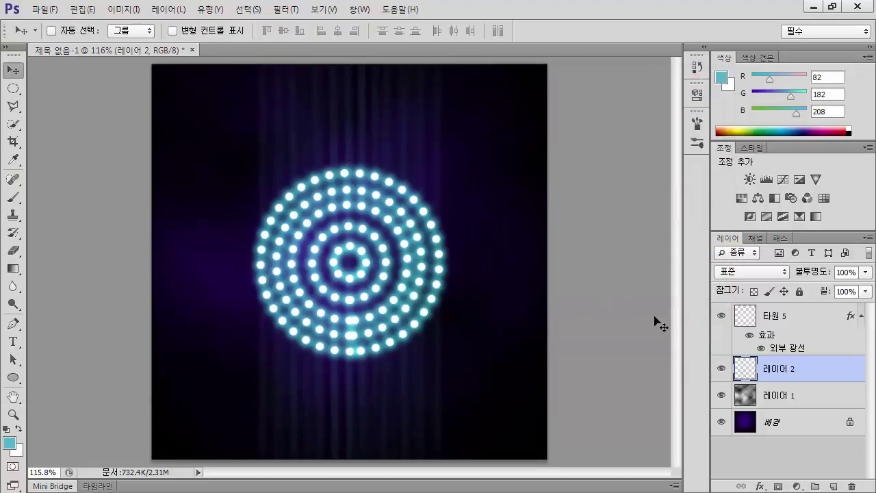
pyautogui.click(722, 316)
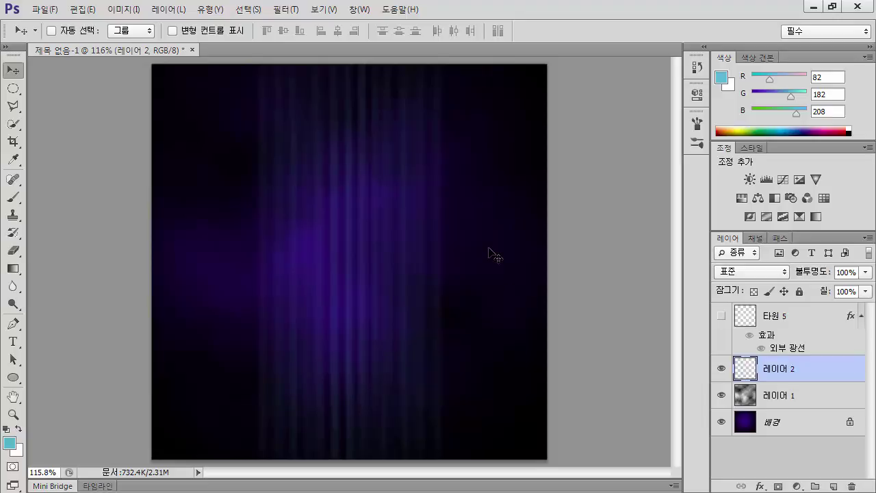
pyautogui.click(721, 316)
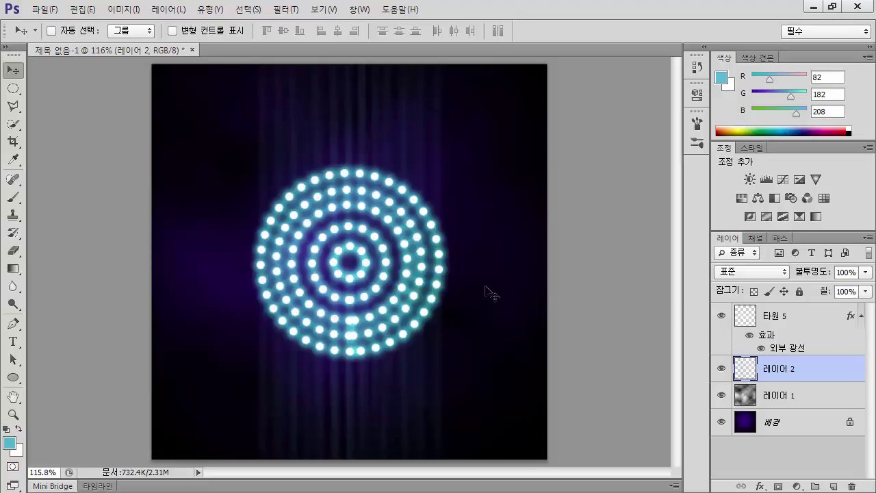
# Step: Apply a Perspective (원근) transform to the 타원 5 layer, narrowing its upper edge symmetrically with a horizontal skew of about 8.79°
pyautogui.click(799, 318)
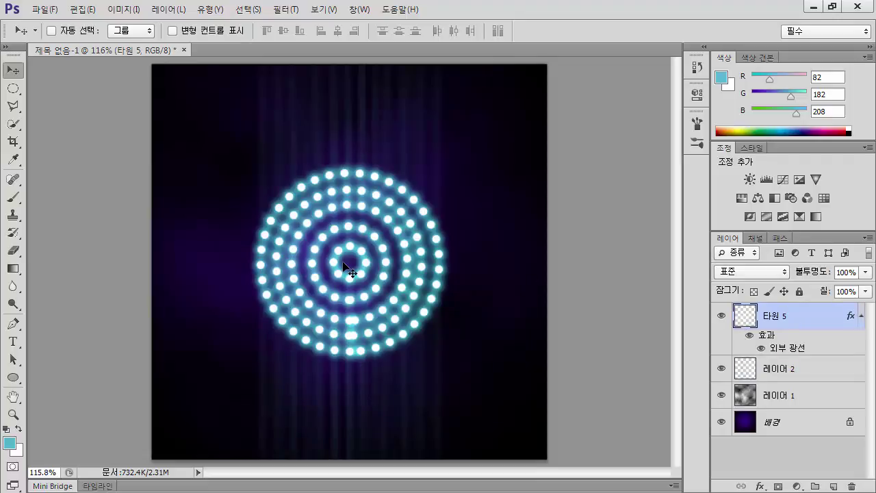
pyautogui.click(83, 9)
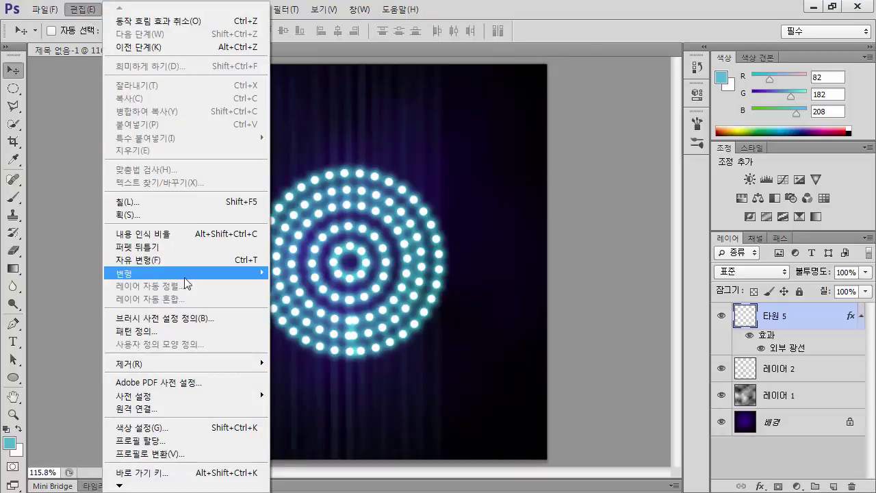
pyautogui.moveTo(185, 273)
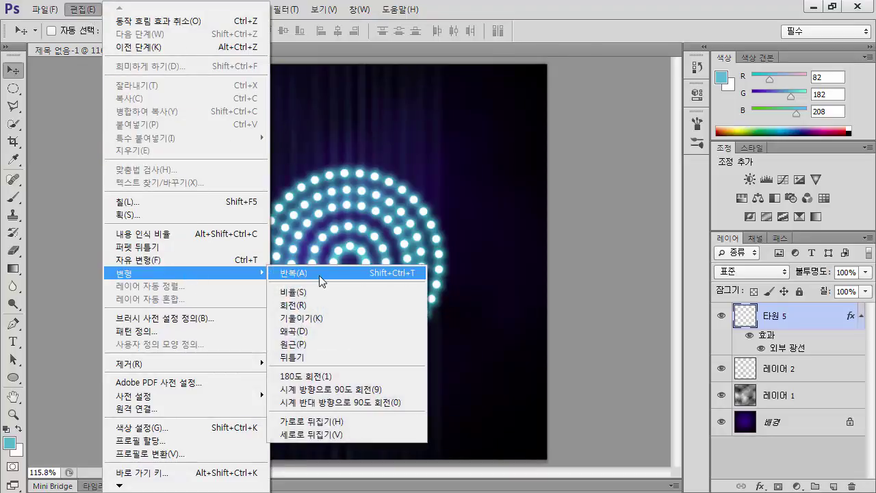
pyautogui.click(304, 344)
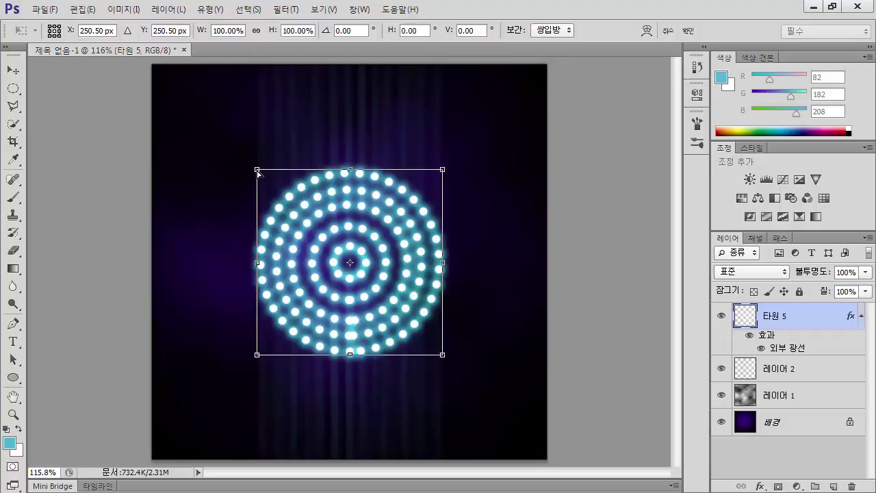
pyautogui.moveTo(258, 173); pyautogui.dragTo(285, 175)
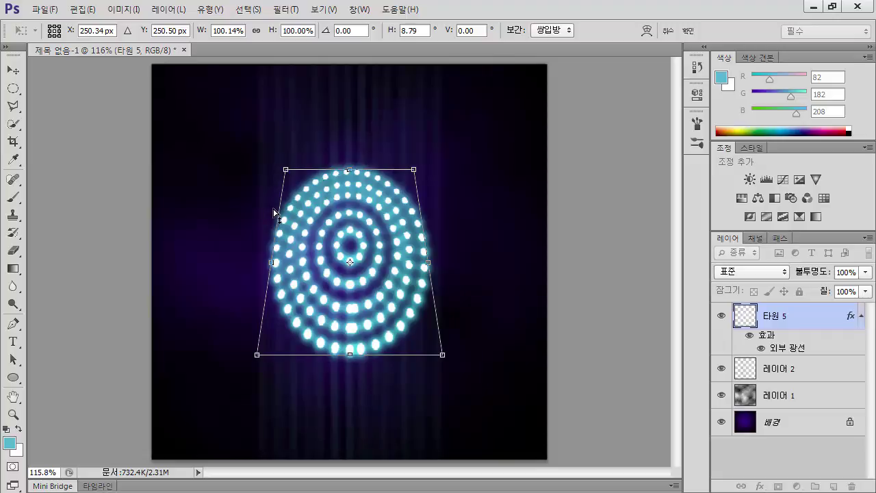
pyautogui.press('Return')
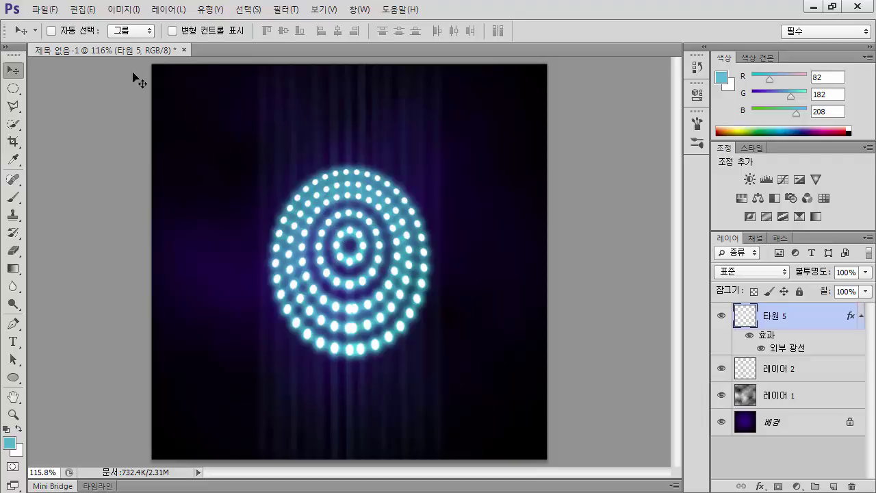
# Step: Scale the 타원 5 layer vertically to about 37.45% from its lower edge, flattening the dotted circles into a disc
pyautogui.click(83, 11)
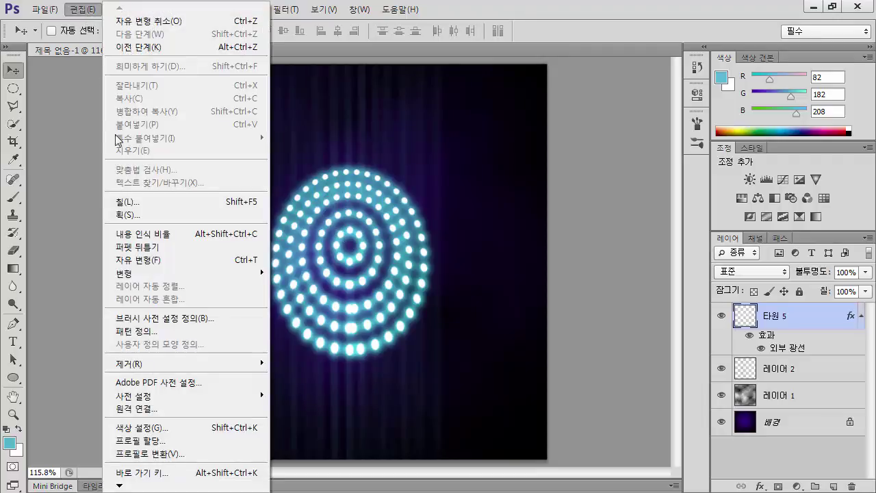
pyautogui.moveTo(165, 279)
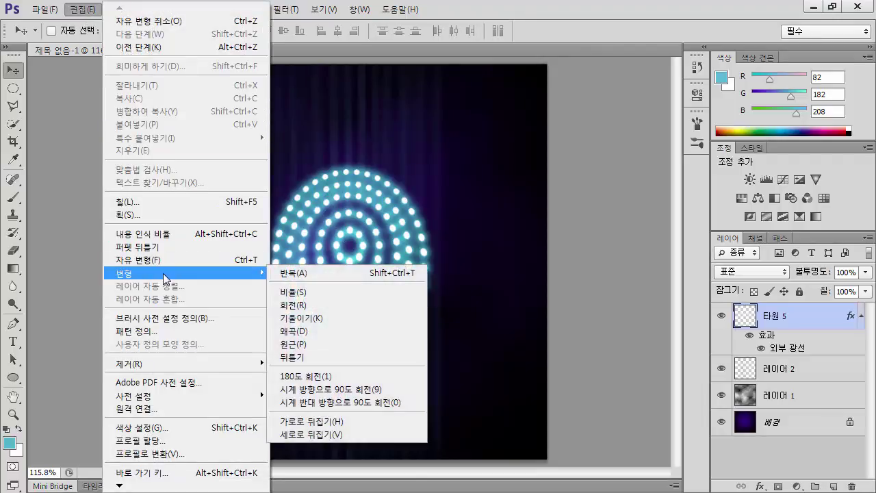
pyautogui.click(350, 290)
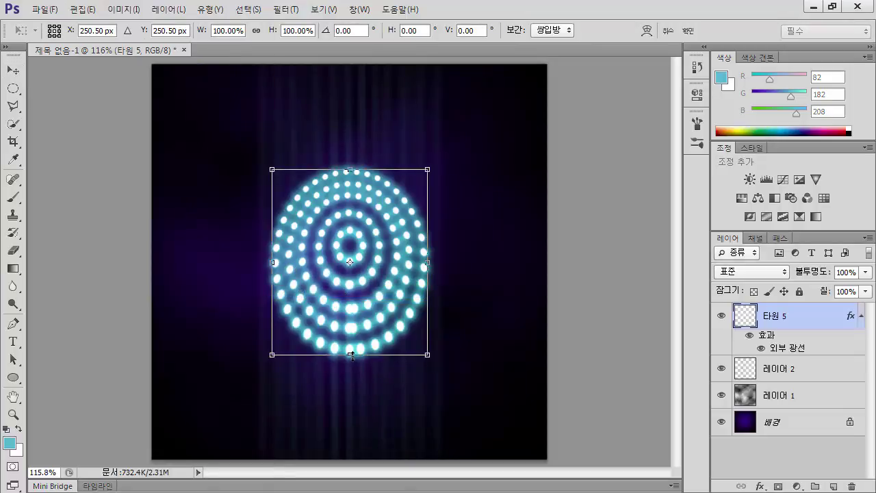
pyautogui.moveTo(351, 356); pyautogui.dragTo(350, 236)
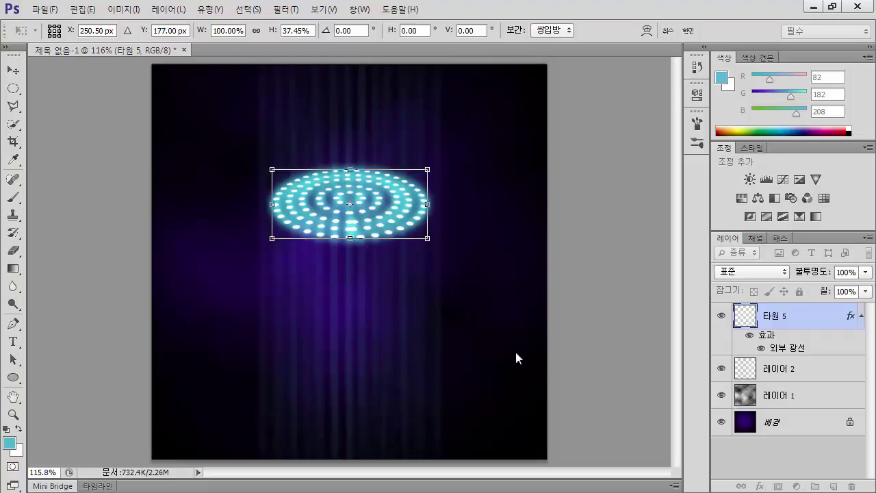
pyautogui.press('Return')
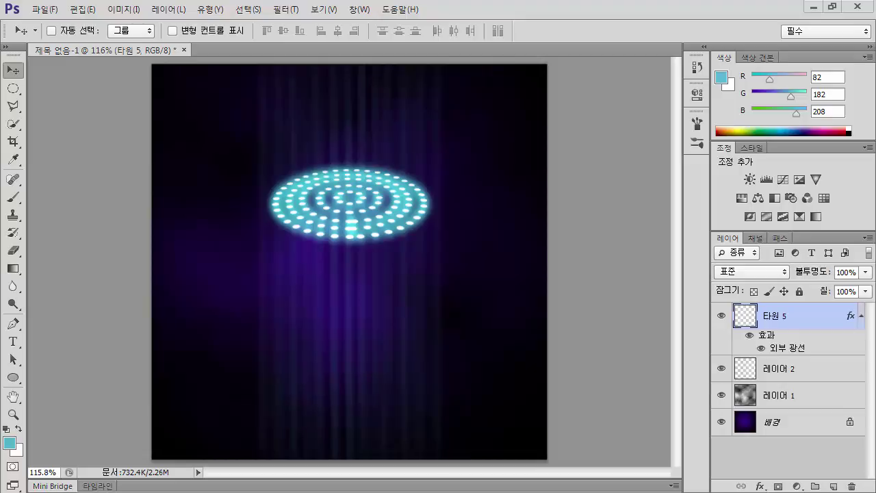
# Step: Fade the light streaks above the disc on 레이어 2 using a 90 px Eraser at 30% opacity
pyautogui.click(15, 250)
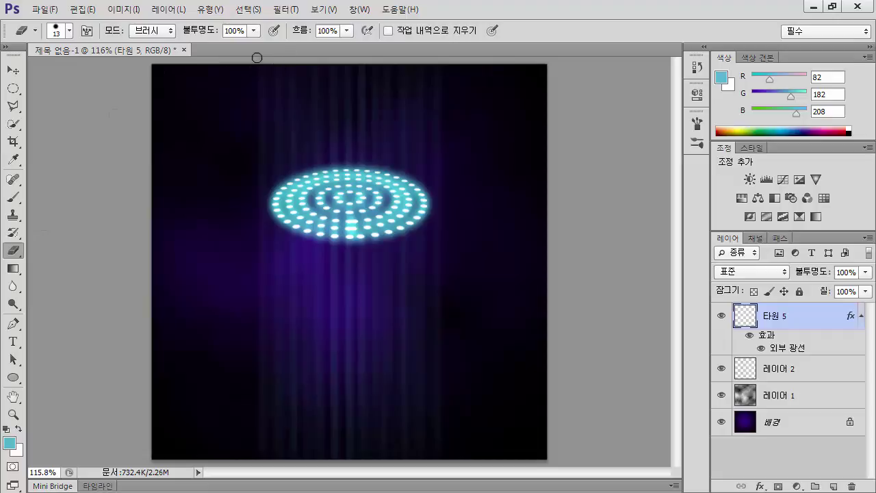
pyautogui.click(252, 31)
pyautogui.moveTo(253, 45); pyautogui.dragTo(210, 45)
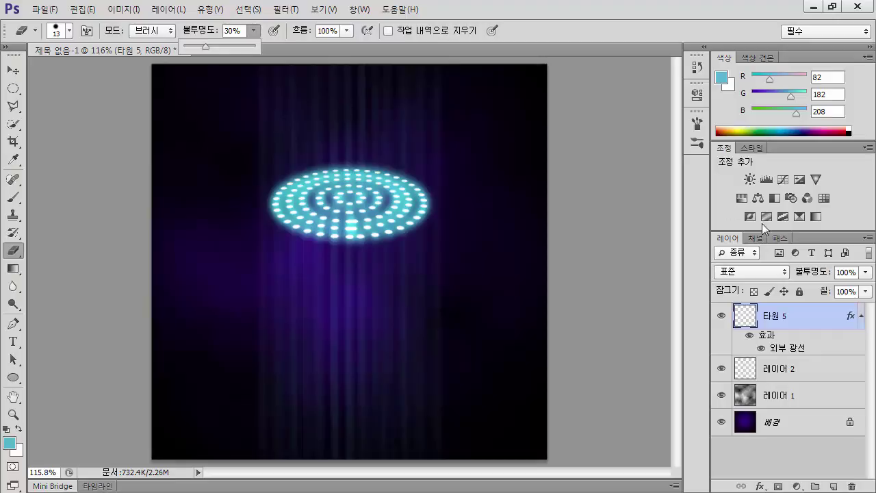
pyautogui.click(780, 372)
pyautogui.click(781, 373)
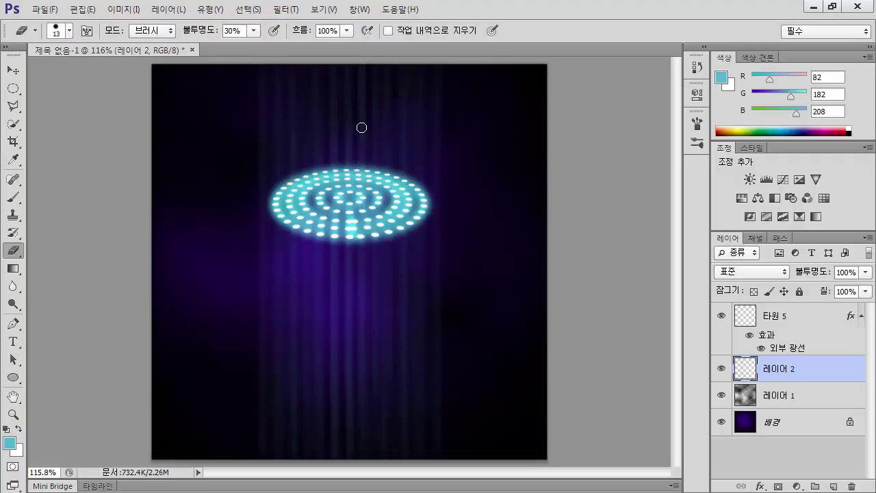
pyautogui.press(']')
pyautogui.press(']')
pyautogui.press(']')
pyautogui.press(']')
pyautogui.press(']')
pyautogui.press(']')
pyautogui.press(']')
pyautogui.press(']')
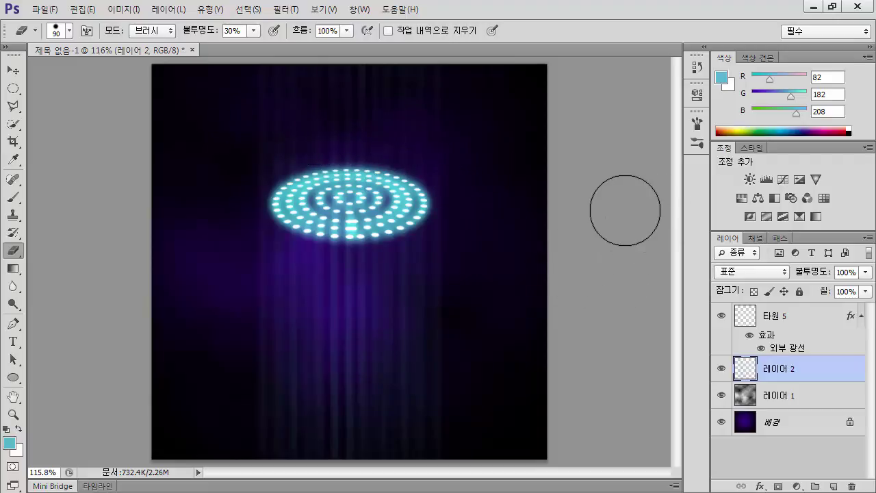
# Step: Add the white 48 pt text "Undefine Flying Object" below the disc, on a new layer above 타원 5
pyautogui.click(796, 321)
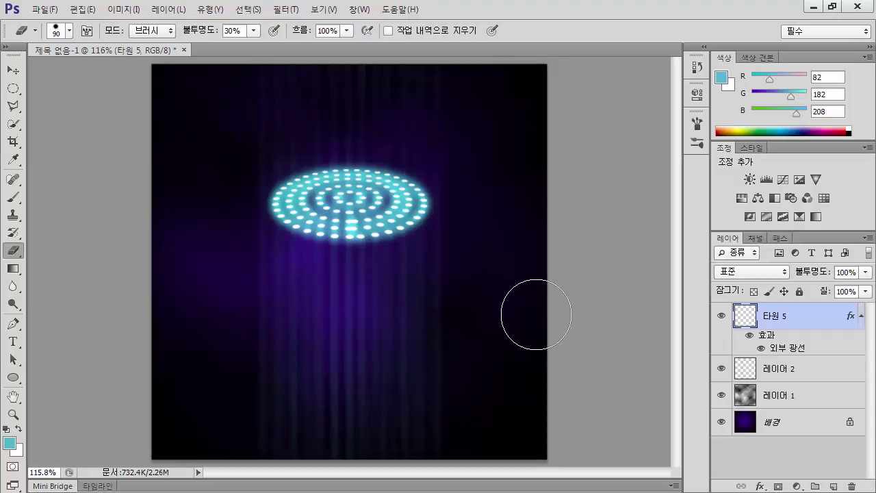
pyautogui.press('t')
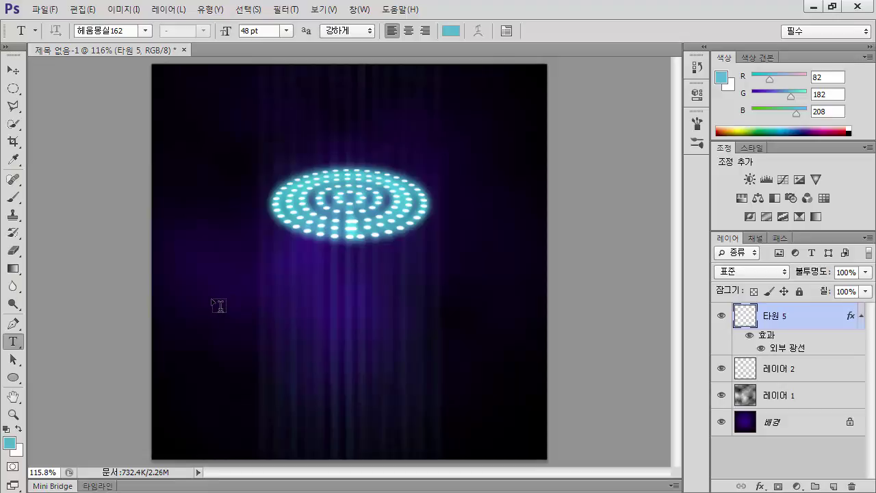
pyautogui.click(19, 429)
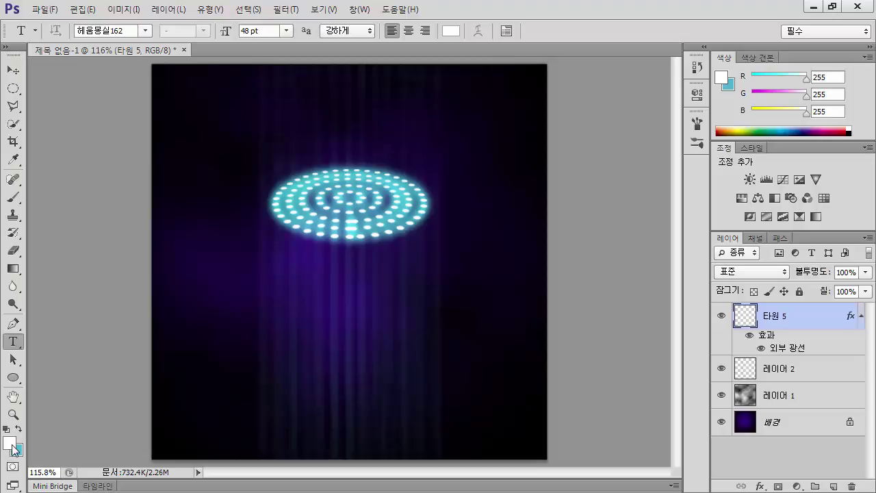
pyautogui.click(256, 311)
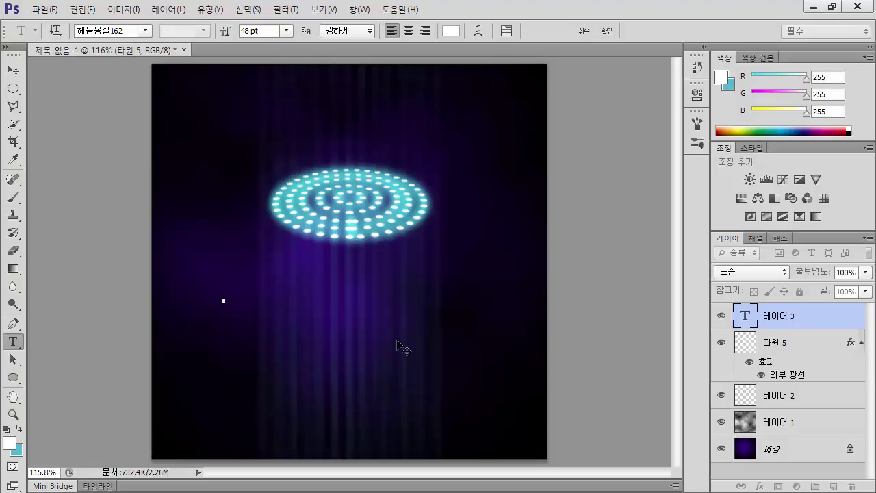
pyautogui.write('Undefin')
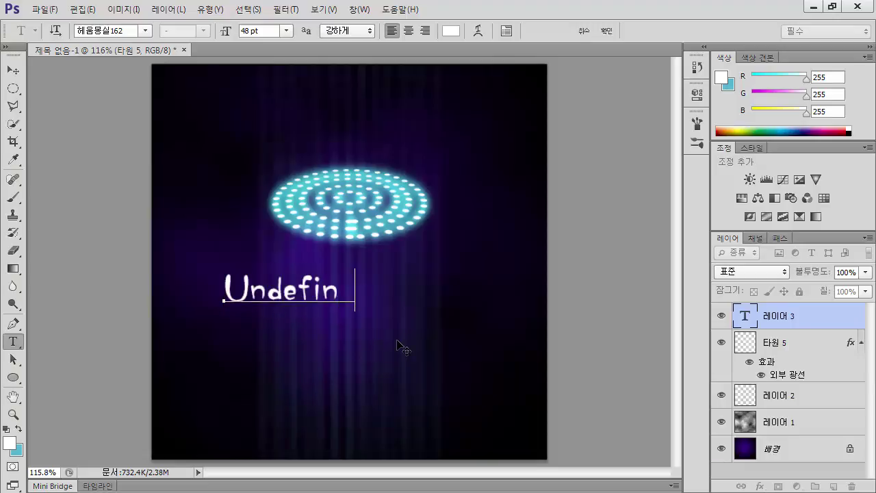
pyautogui.write('d')
pyautogui.press('BackSpace')
pyautogui.write('e F')
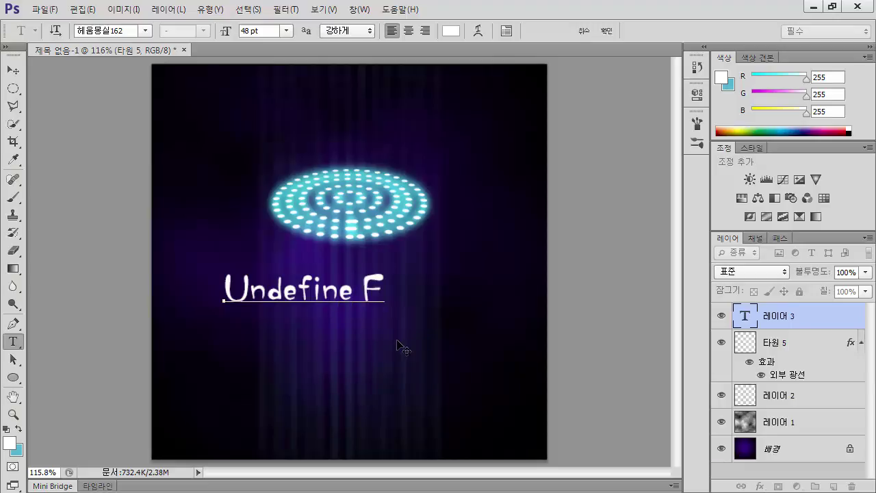
pyautogui.write('lying')
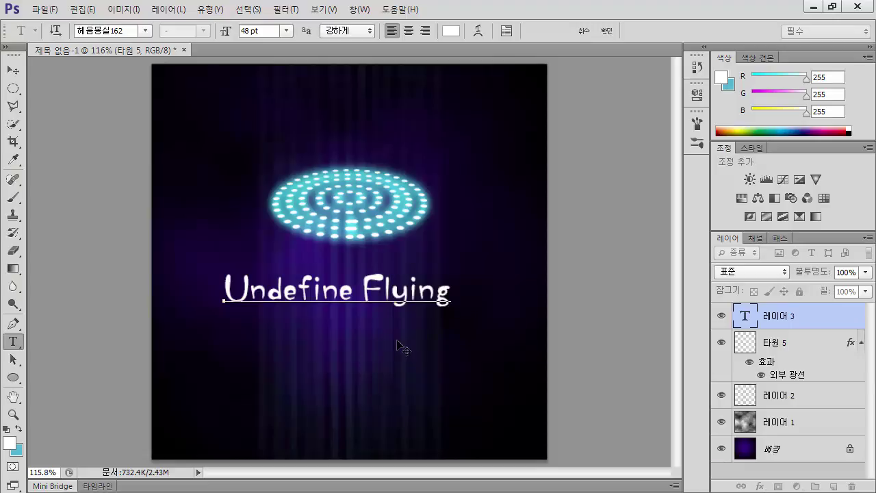
pyautogui.write(' Obj ')
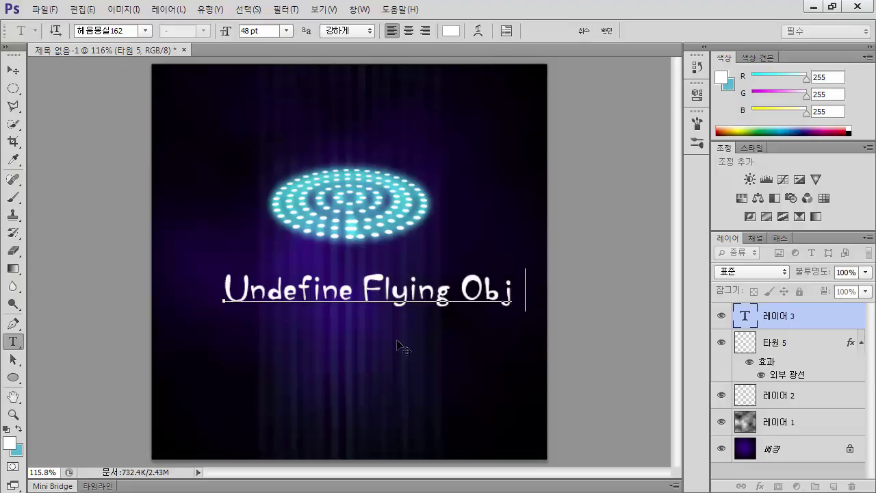
pyautogui.write('ect')
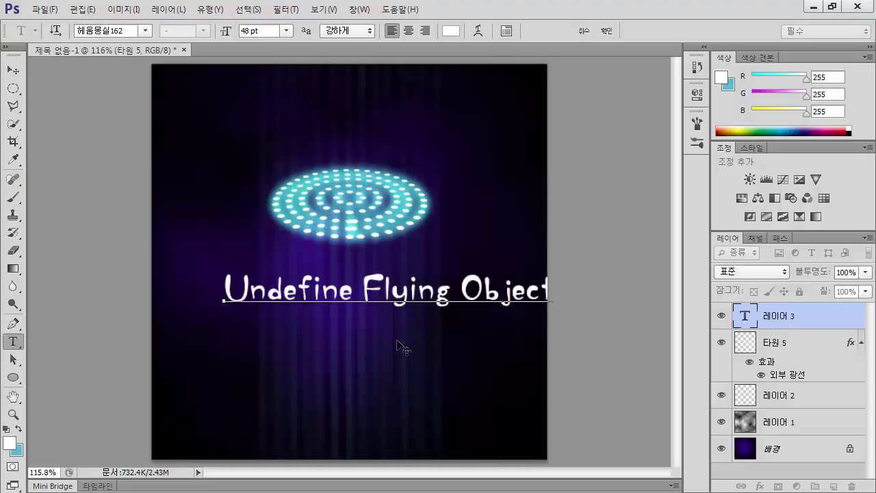
# Step: Replace "define" with "identified" so the text reads "Unidentified Flying Object", and commit the text
pyautogui.press('Left')
pyautogui.press('Left')
pyautogui.press('Left')
pyautogui.press('Left')
pyautogui.press('Left')
pyautogui.press('Left')
pyautogui.press('Left')
pyautogui.press('Left')
pyautogui.press('Left')
pyautogui.press('Left')
pyautogui.hotkey('shift', 'Right')
pyautogui.hotkey('shift', 'Right')
pyautogui.hotkey('shift', 'Right')
pyautogui.hotkey('shift', 'Right')
pyautogui.hotkey('shift', 'Right')
pyautogui.hotkey('shift', 'Right')
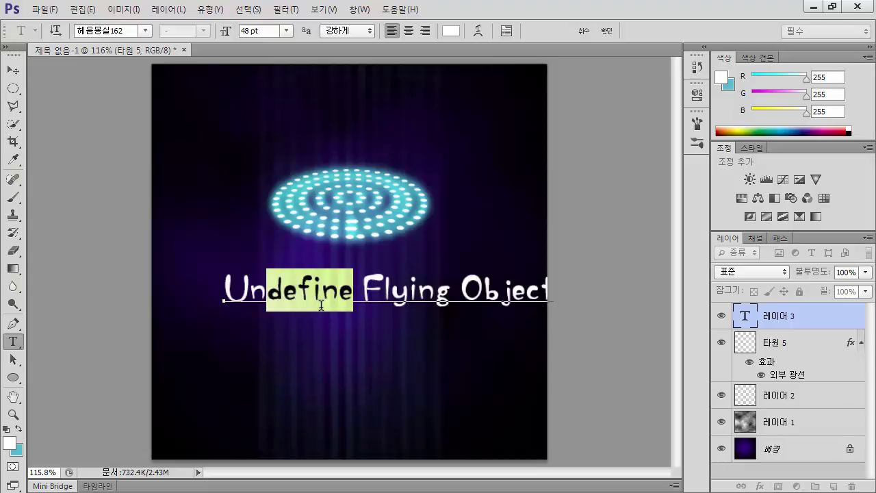
pyautogui.write('i')
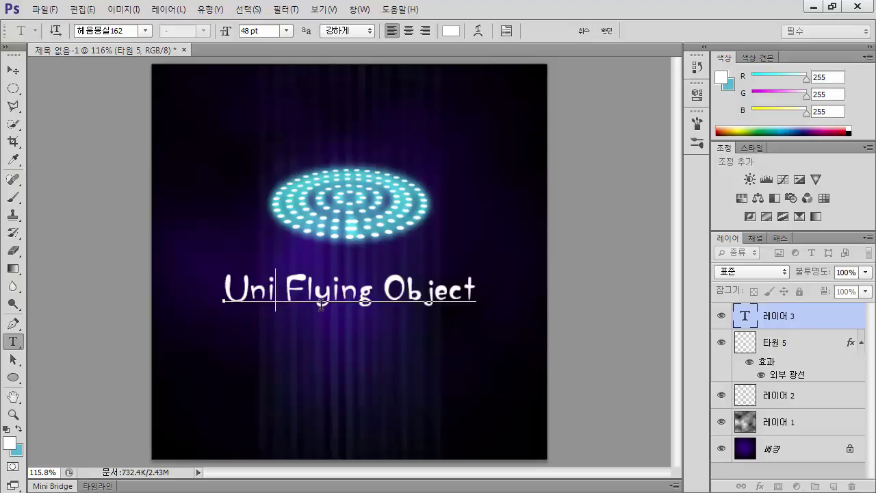
pyautogui.write('dentifi')
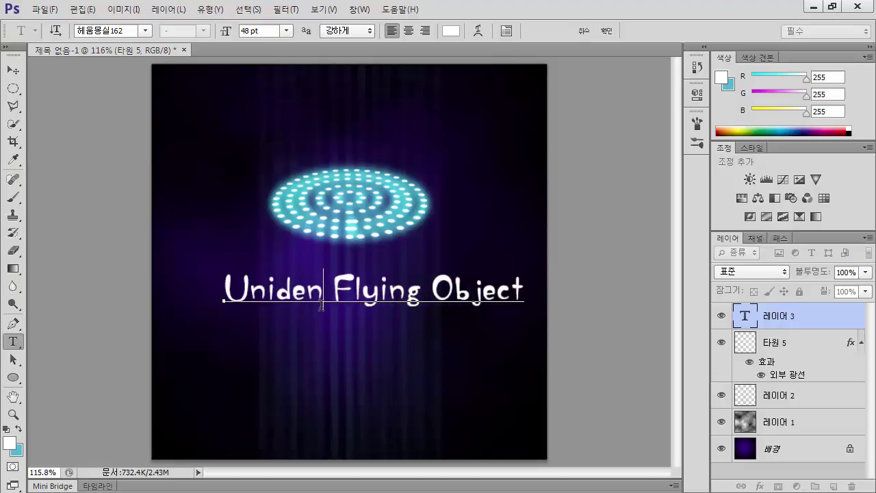
pyautogui.write('ed')
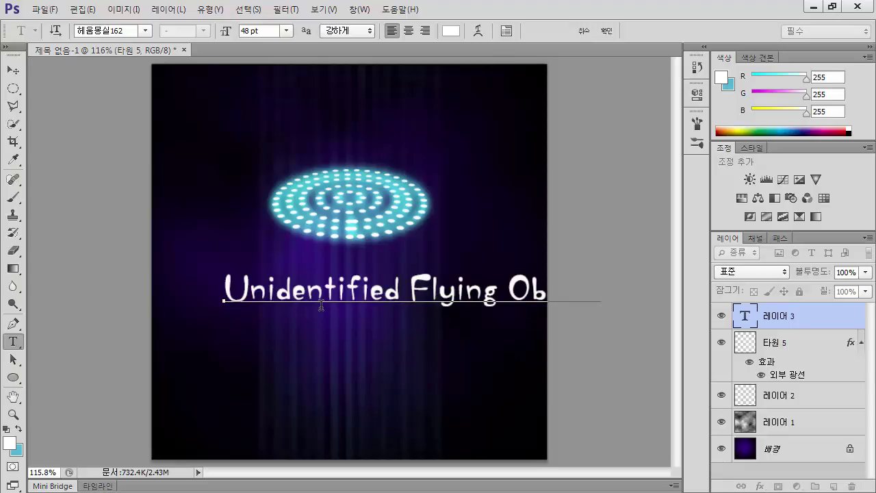
pyautogui.press('Home')
pyautogui.press('Right')
pyautogui.press('Right')
pyautogui.press('Right')
pyautogui.press('Right')
pyautogui.click(354, 321)
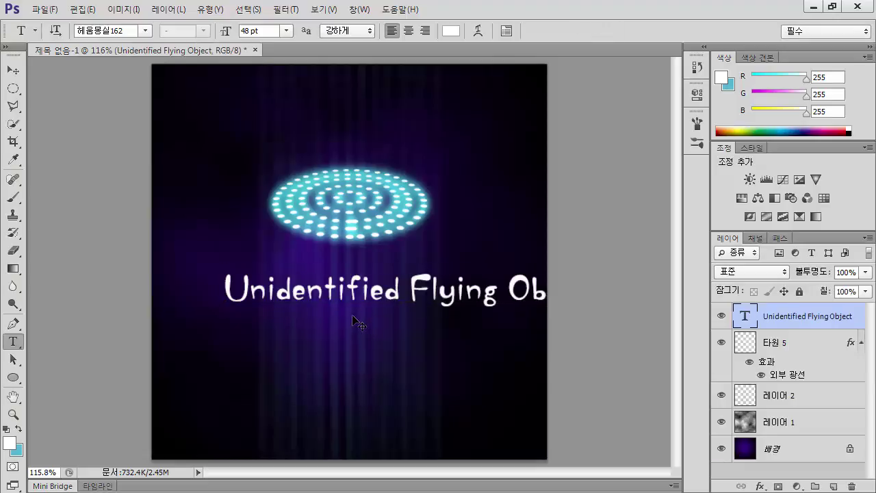
# Step: Move the "Unidentified Flying Object" text so the whole line fits centered on the canvas below the disc
pyautogui.press('b')
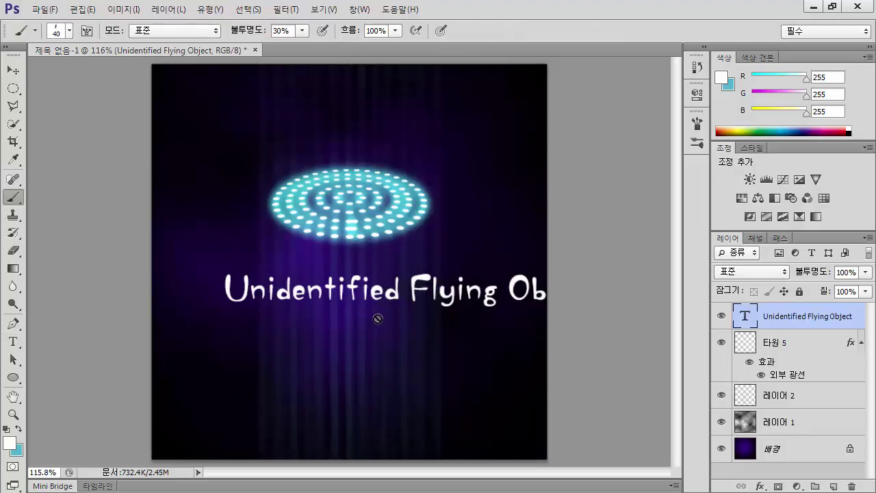
pyautogui.press('v')
pyautogui.moveTo(380, 290)
pyautogui.mouseDown()
pyautogui.moveTo(317, 293)
pyautogui.moveTo(326, 298)
pyautogui.moveTo(316, 321)
pyautogui.mouseUp()
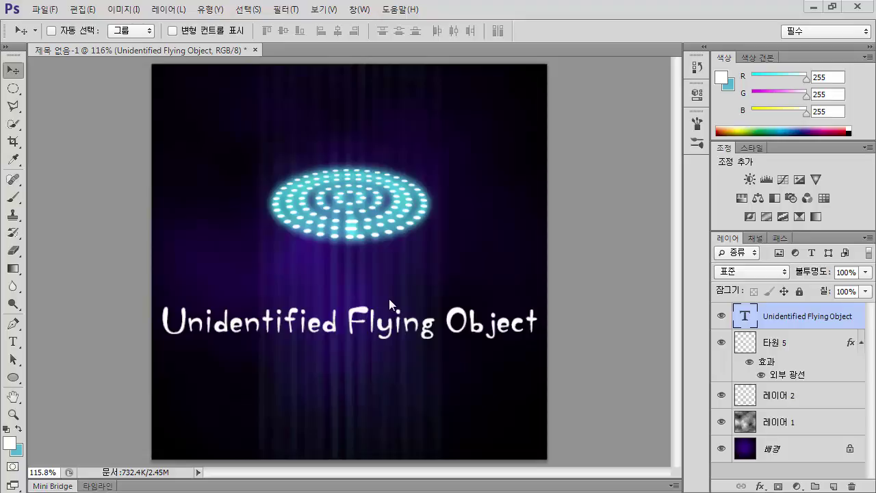
# Step: Warp the "Unidentified Flying Object" text with the horizontal 부채꼴 style and a bend (구부리기) of -48%
pyautogui.click(13, 341)
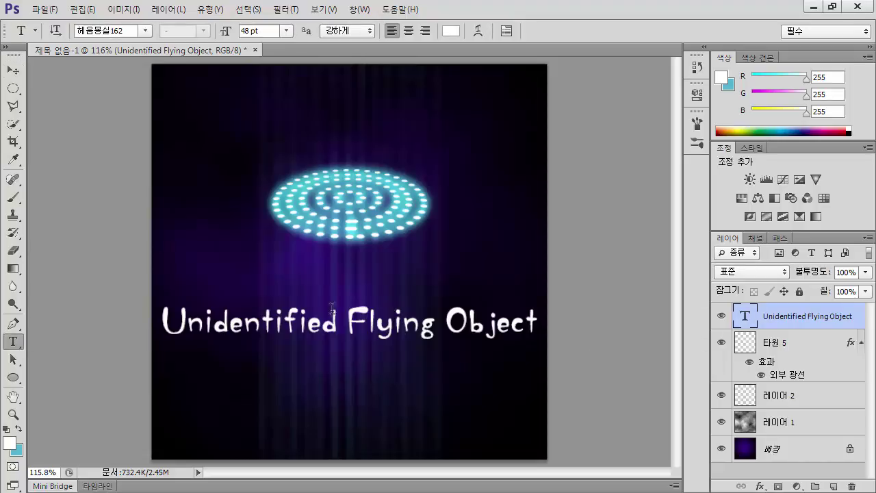
pyautogui.click(477, 33)
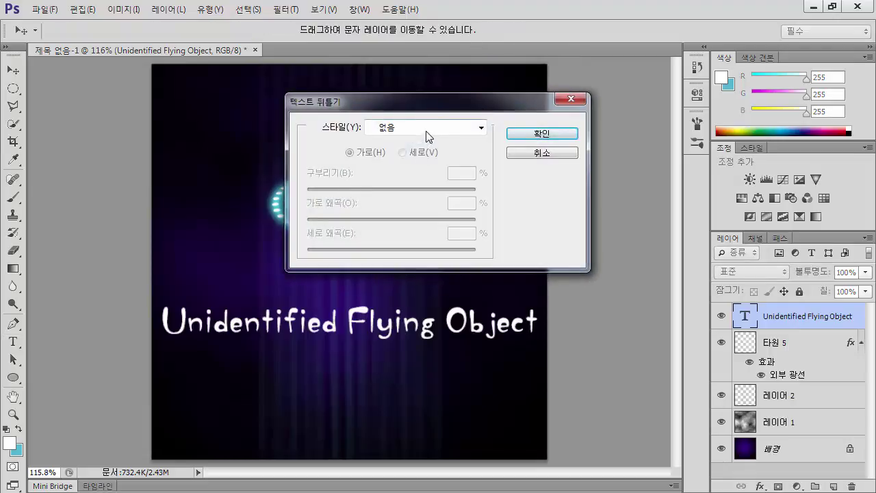
pyautogui.click(425, 130)
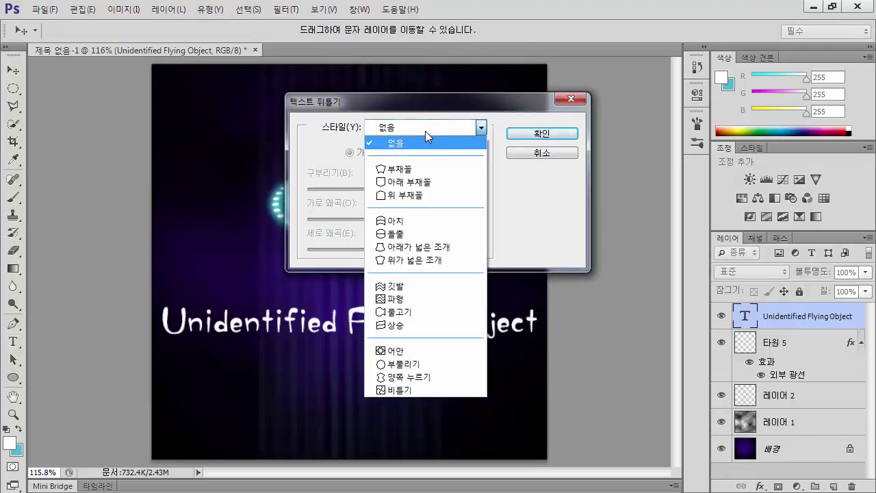
pyautogui.click(404, 171)
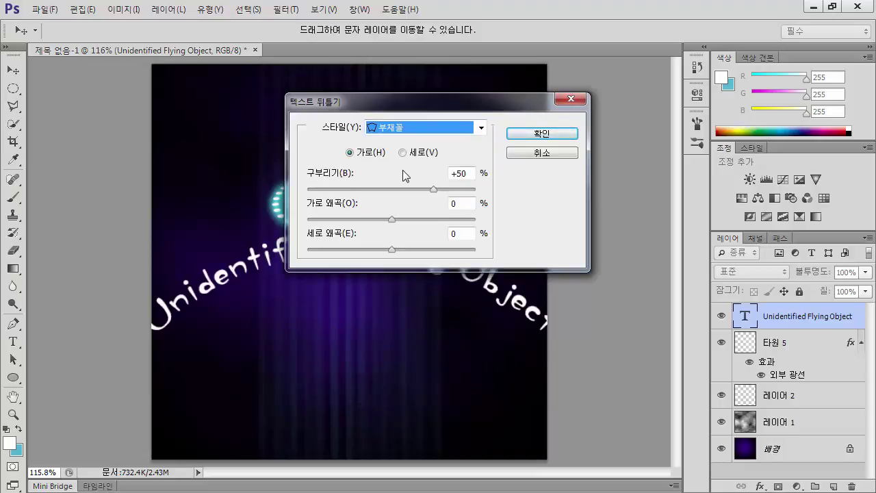
pyautogui.moveTo(416, 103); pyautogui.dragTo(588, 34)
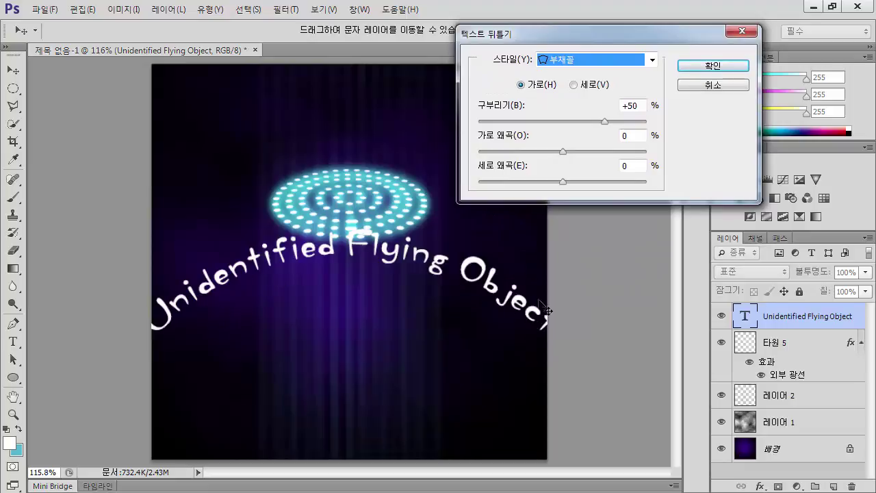
pyautogui.moveTo(604, 122); pyautogui.dragTo(549, 123)
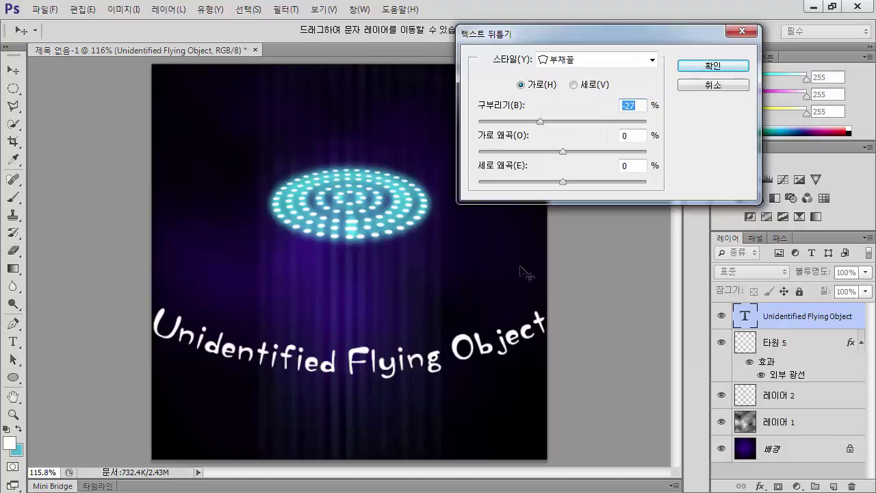
pyautogui.moveTo(541, 122); pyautogui.dragTo(525, 121)
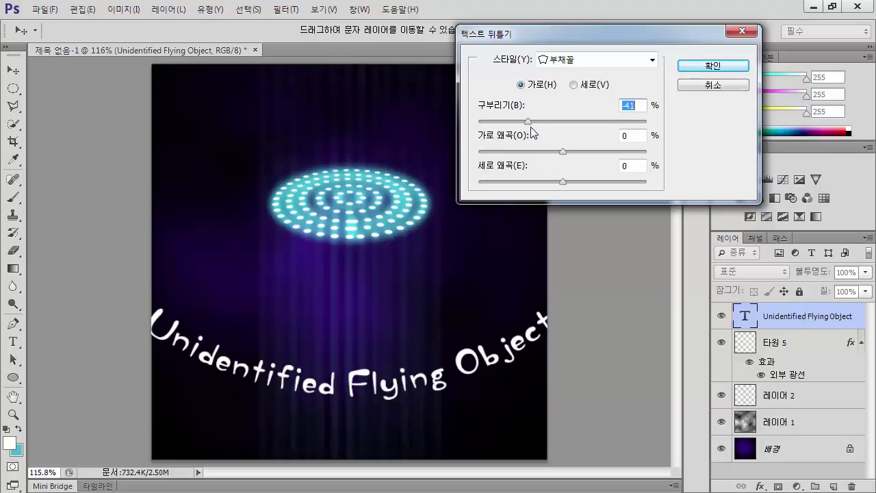
pyautogui.moveTo(528, 122); pyautogui.dragTo(524, 122)
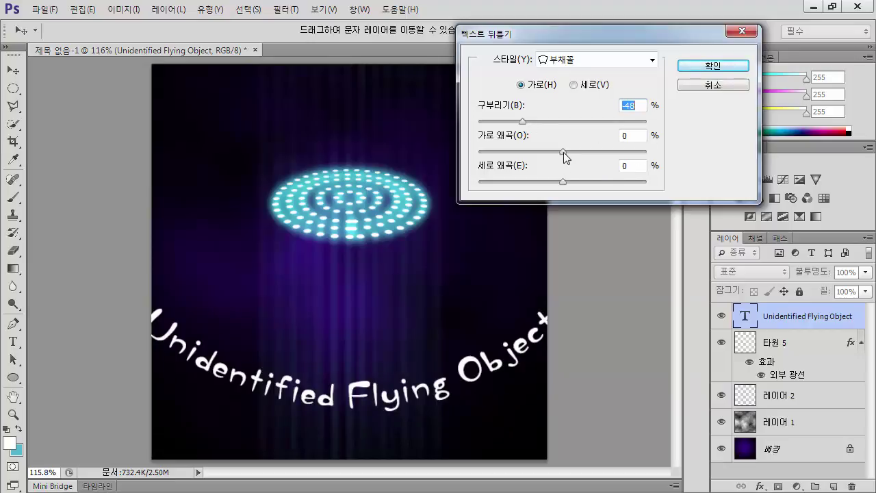
pyautogui.click(714, 67)
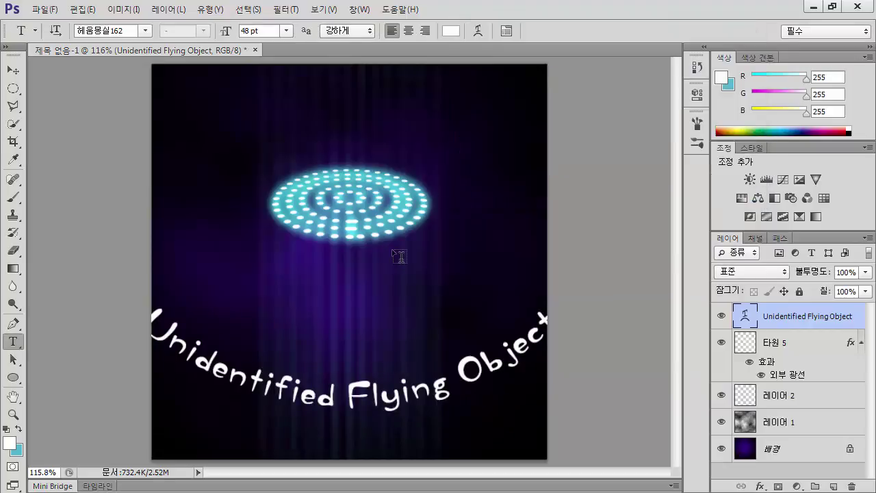
# Step: Set the font size of the warped "Unidentified Flying Object" text to 40 pt
pyautogui.click(269, 34)
pyautogui.write('40')
pyautogui.press('Return')
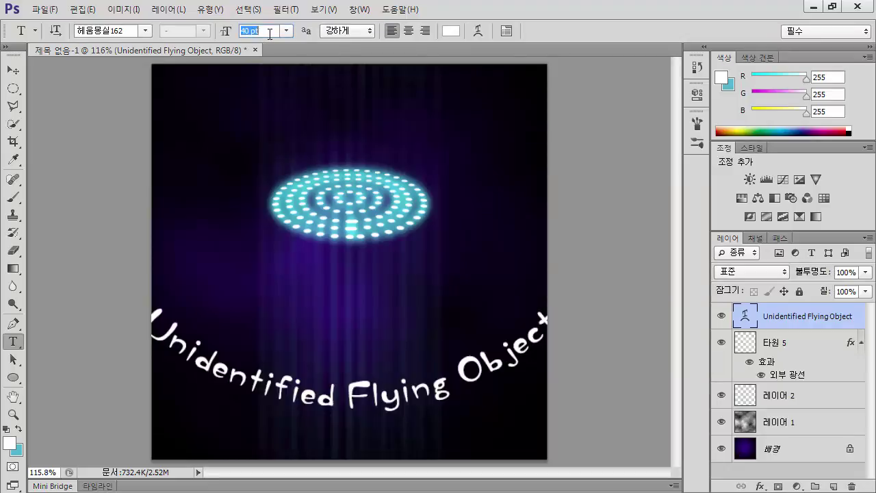
# Step: Reduce the warped "Unidentified Flying Object" text to 33 pt and move it up so it sits centered just below the disc
pyautogui.doubleClick(745, 316)
pyautogui.click(276, 29)
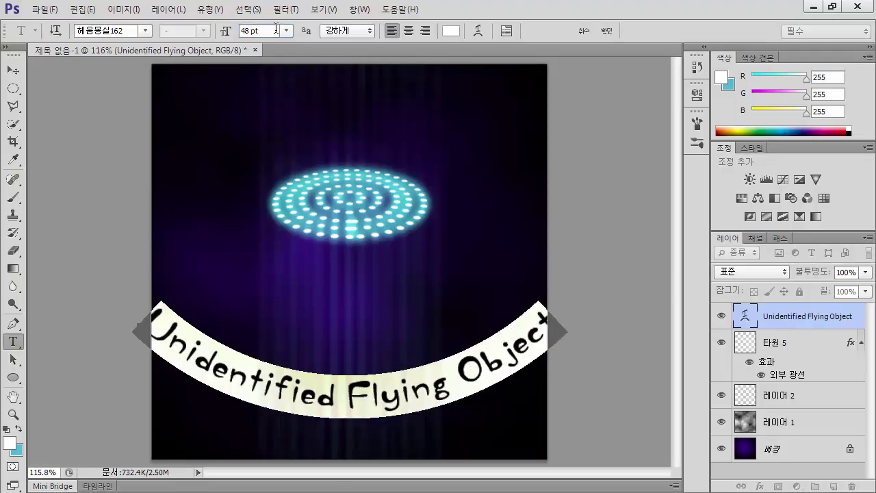
pyautogui.scroll(-13, 276, 30)
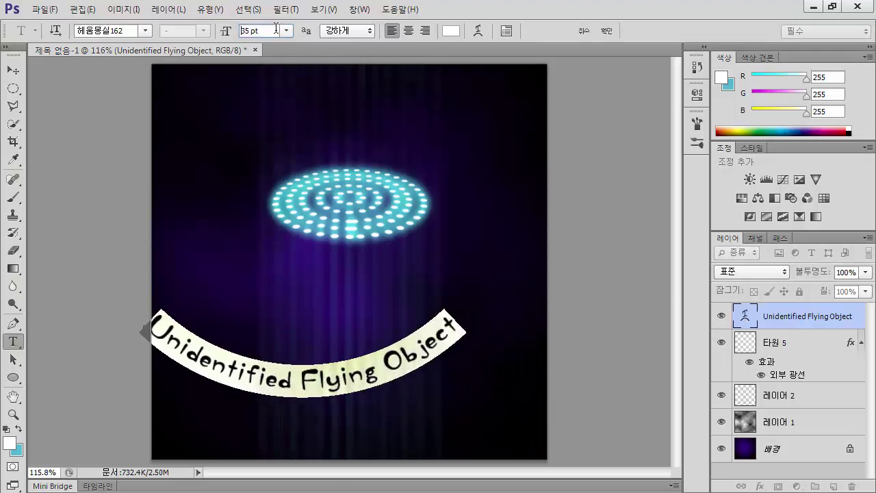
pyautogui.scroll(-2, 276, 29)
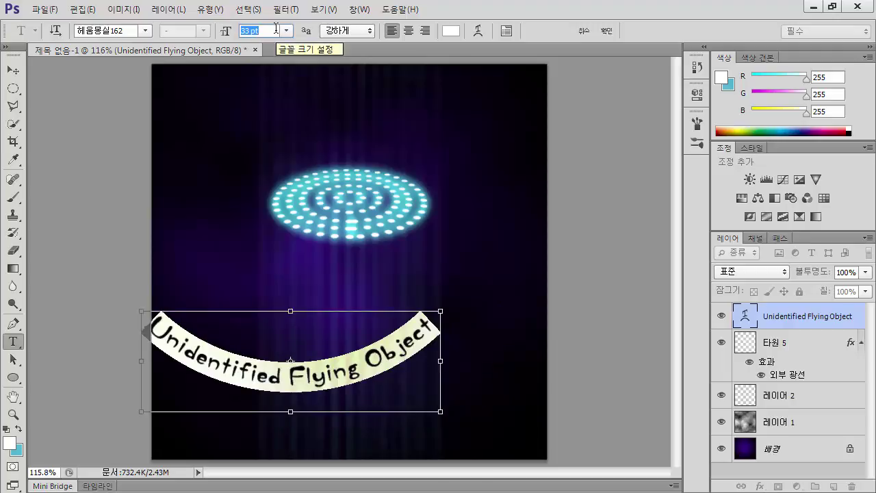
pyautogui.click(13, 71)
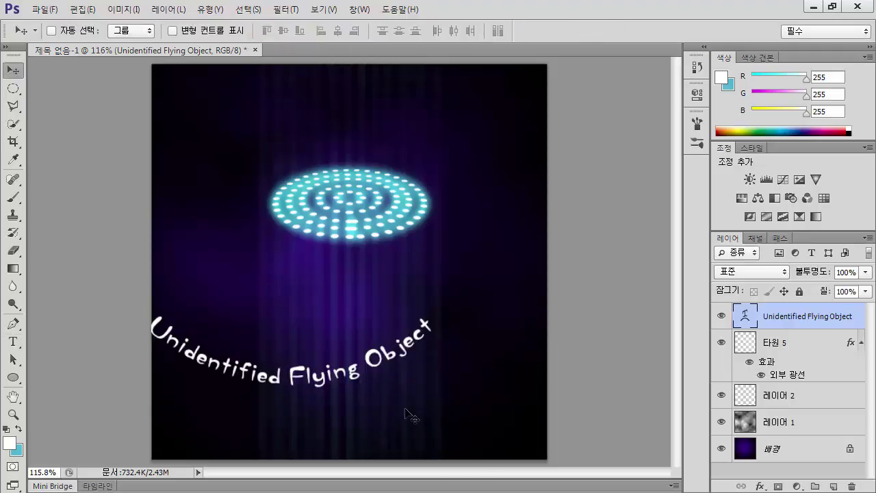
pyautogui.moveTo(307, 388); pyautogui.dragTo(365, 333)
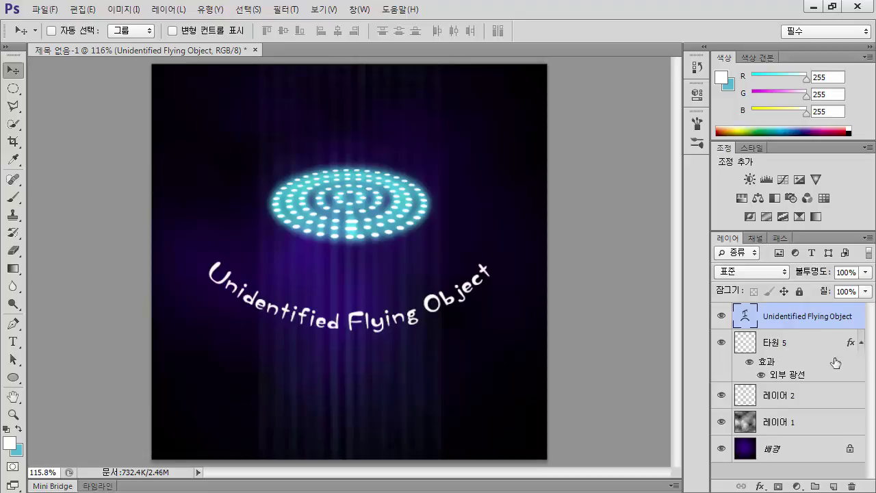
# Step: Add an outer glow (외부 광선) to the text layer, using the cyan #54deec sampled from the disc as glow color
pyautogui.doubleClick(855, 329)
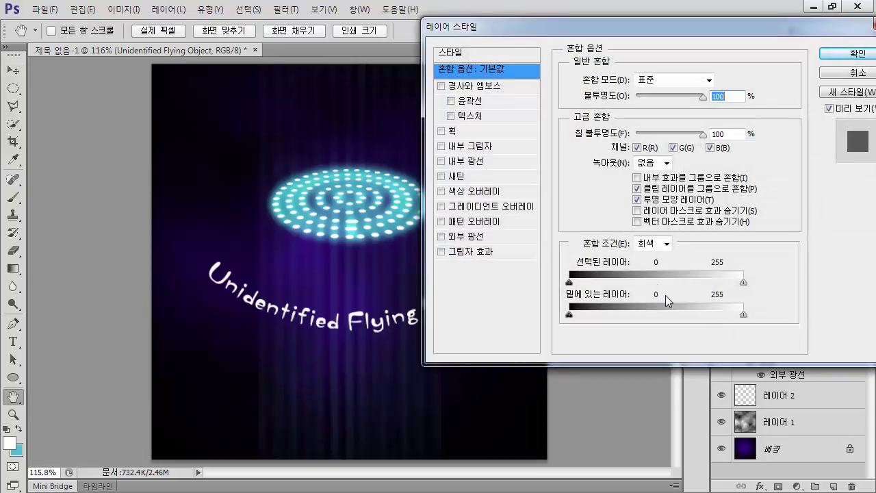
pyautogui.click(472, 236)
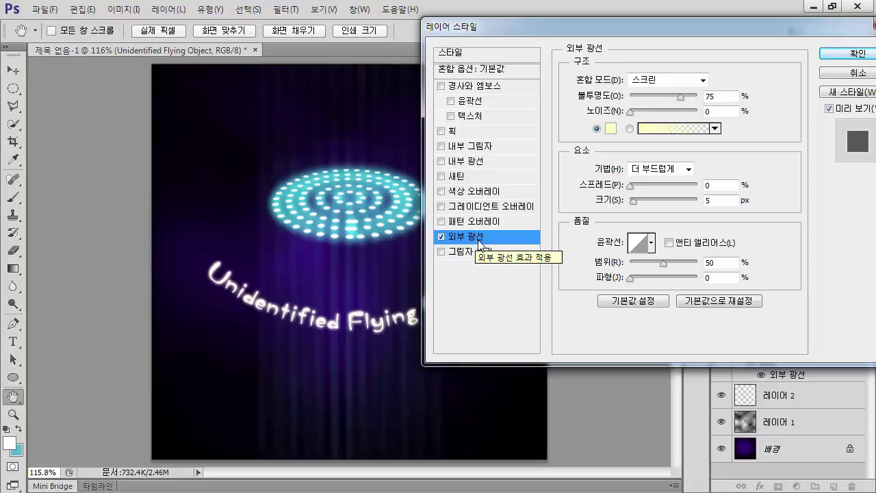
pyautogui.click(610, 132)
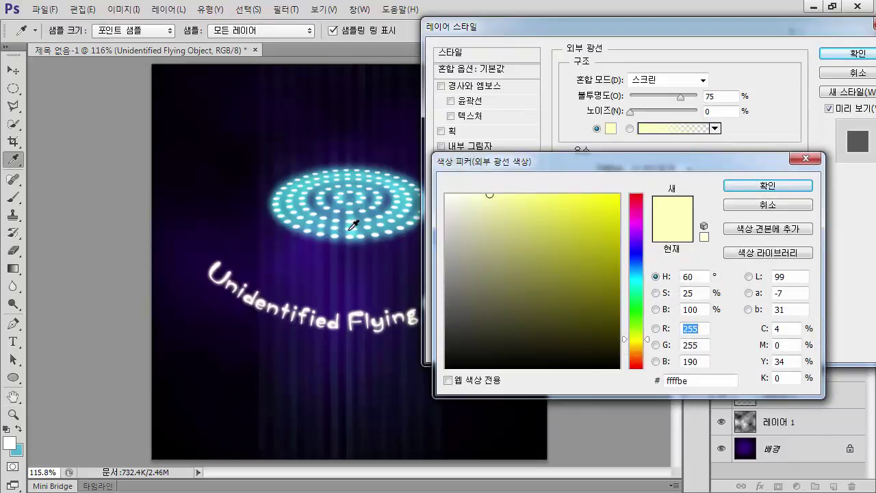
pyautogui.click(354, 223)
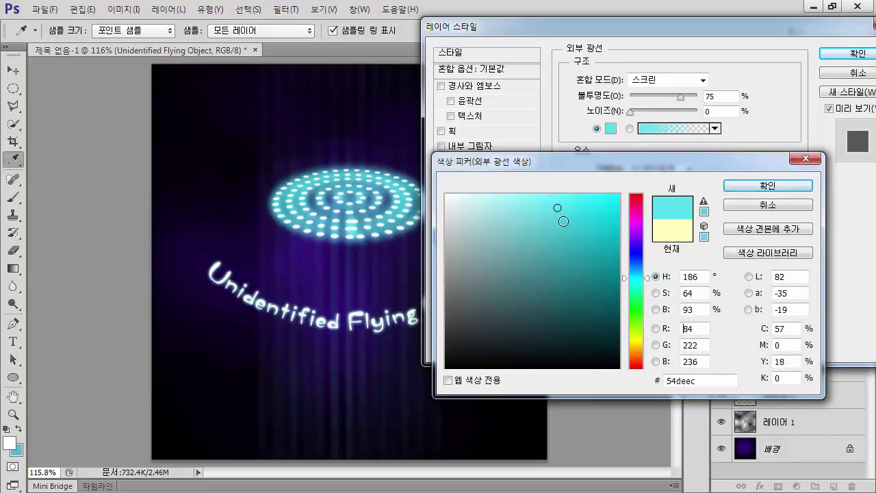
pyautogui.click(772, 188)
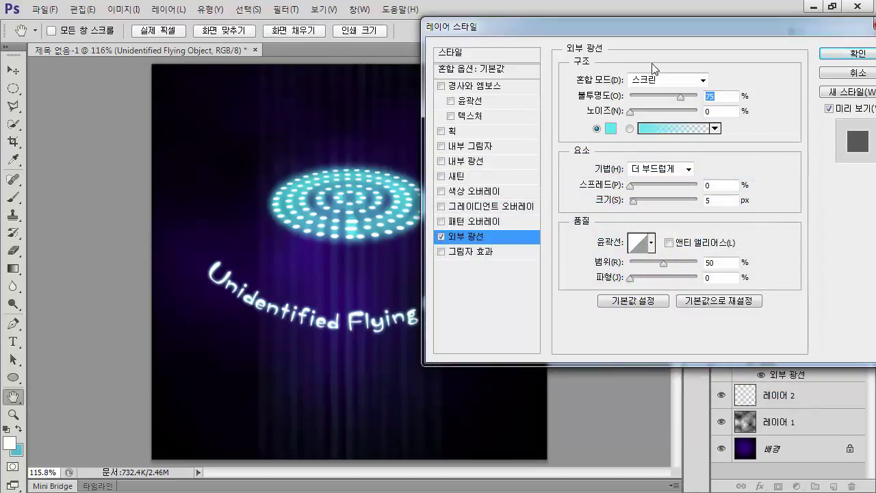
# Step: Set the text's outer glow to size (크기) 20 px, spread (스프레드) 3% and opacity (불투명도) 60%, and apply the layer style
pyautogui.moveTo(632, 32); pyautogui.dragTo(367, 239)
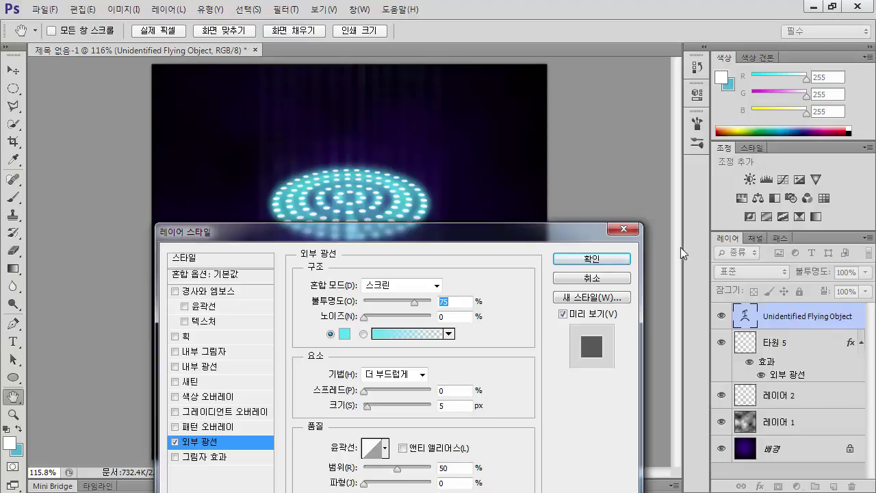
pyautogui.moveTo(523, 244); pyautogui.dragTo(849, 71)
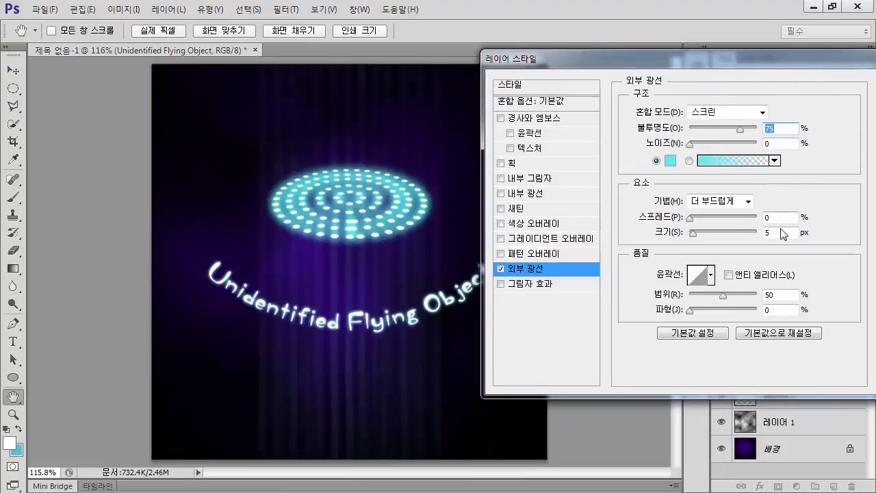
pyautogui.click(772, 233)
pyautogui.moveTo(772, 234); pyautogui.dragTo(734, 240)
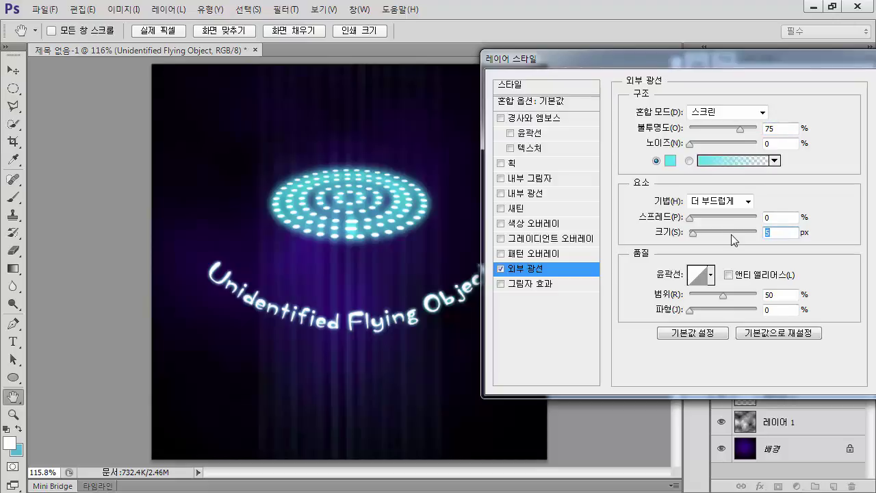
pyautogui.write('20')
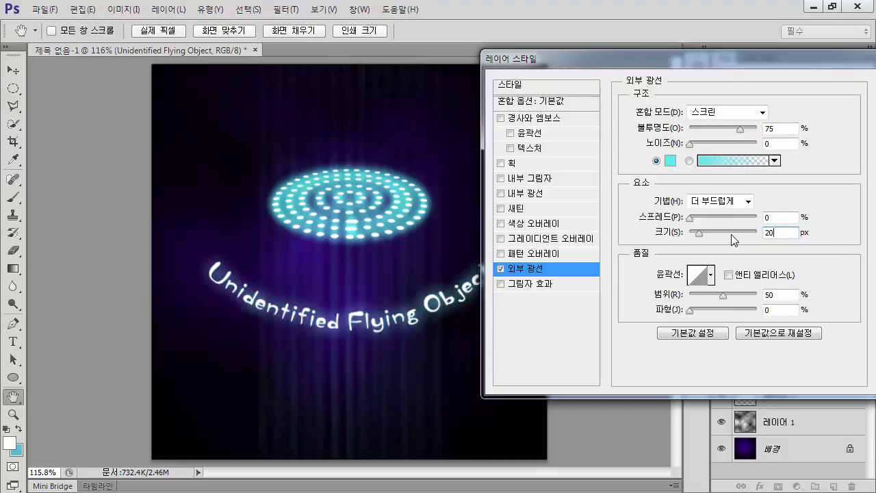
pyautogui.click(787, 218)
pyautogui.press('Up')
pyautogui.press('Up')
pyautogui.press('Up')
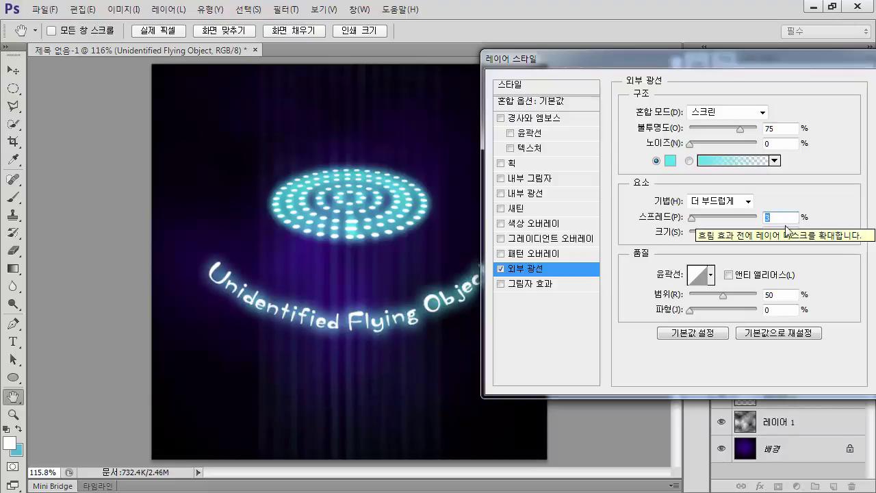
pyautogui.moveTo(784, 128); pyautogui.dragTo(722, 128)
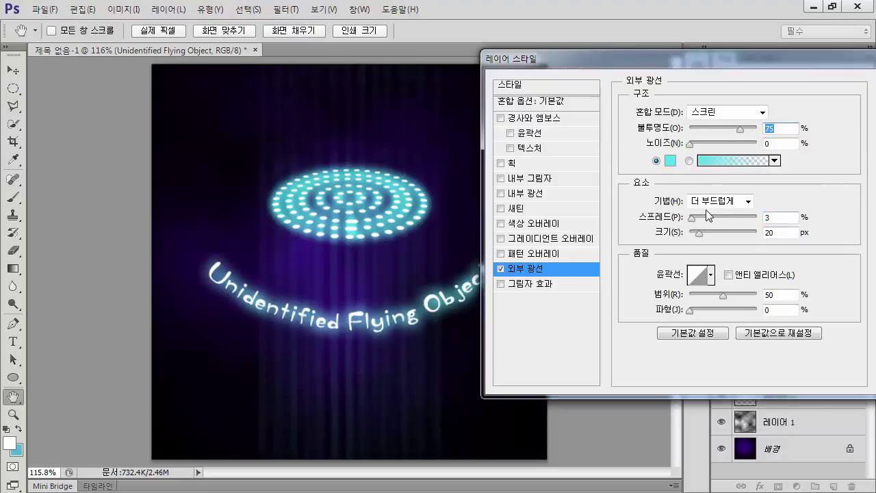
pyautogui.write('60')
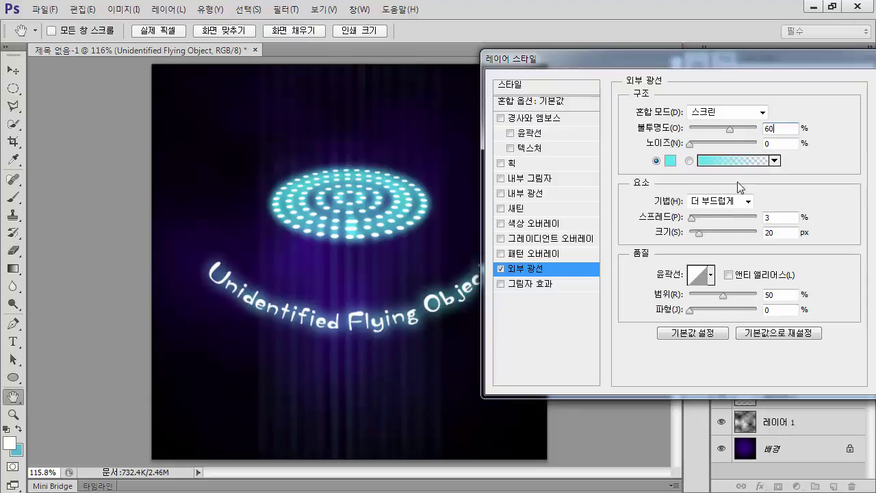
pyautogui.press('Return')
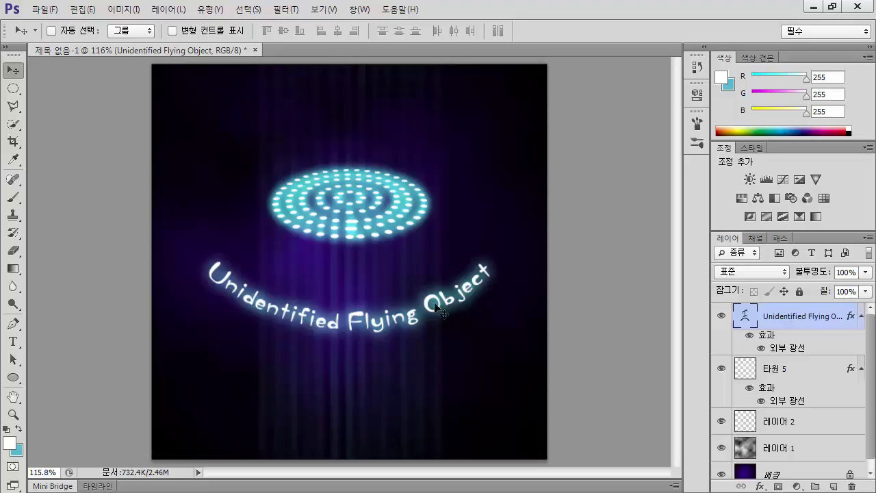
# Step: Change the blend mode of the "Unidentified Flying Object" text layer to 오버레이 (Overlay)
pyautogui.click(725, 274)
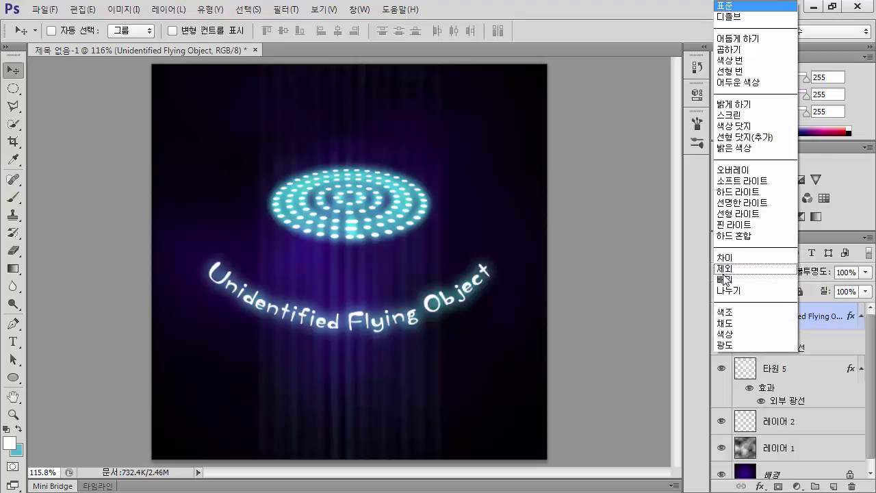
pyautogui.click(739, 177)
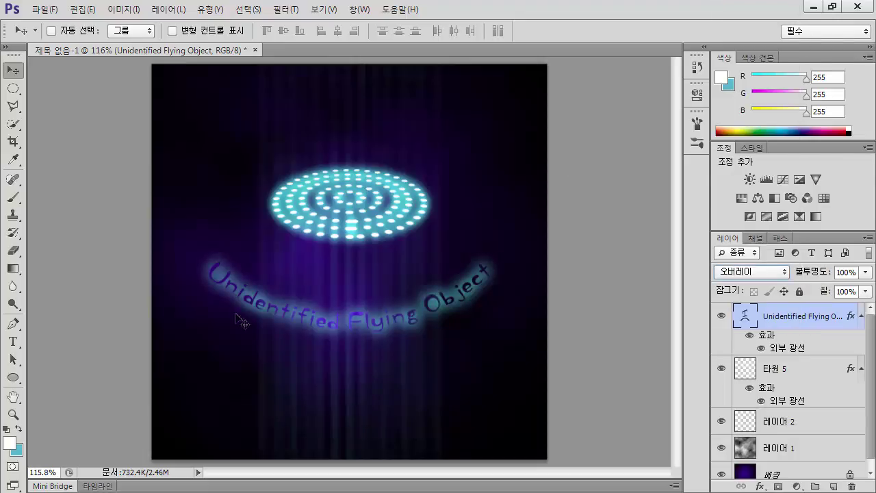